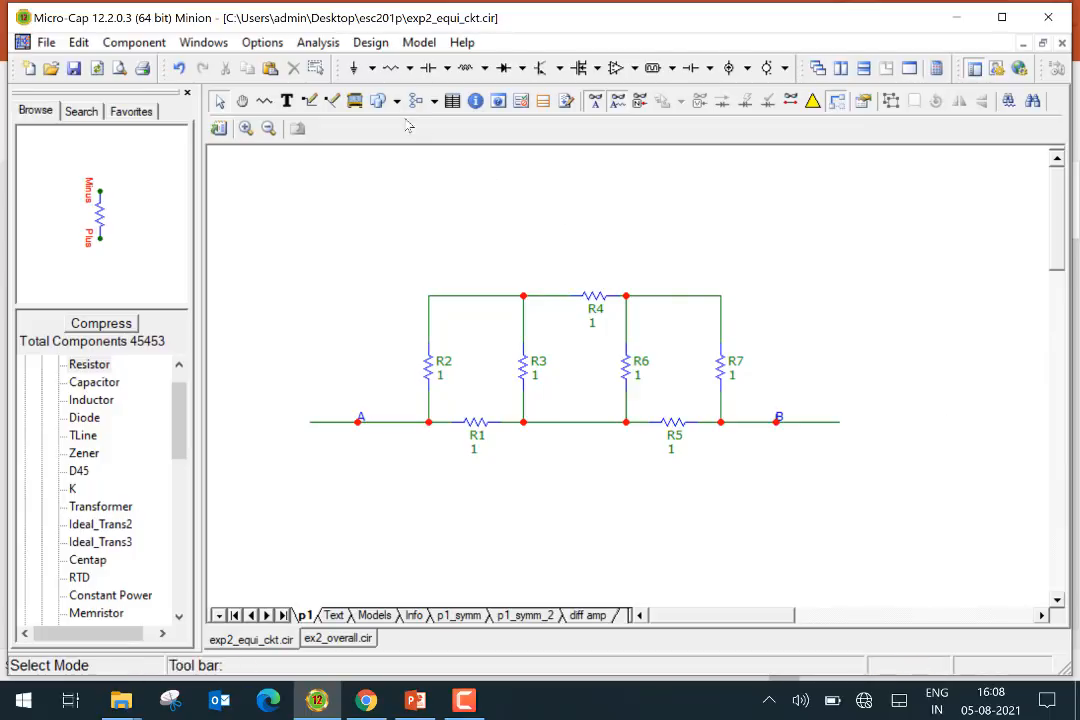
Place a ground connector on the wire to the right of node B
click(352, 78)
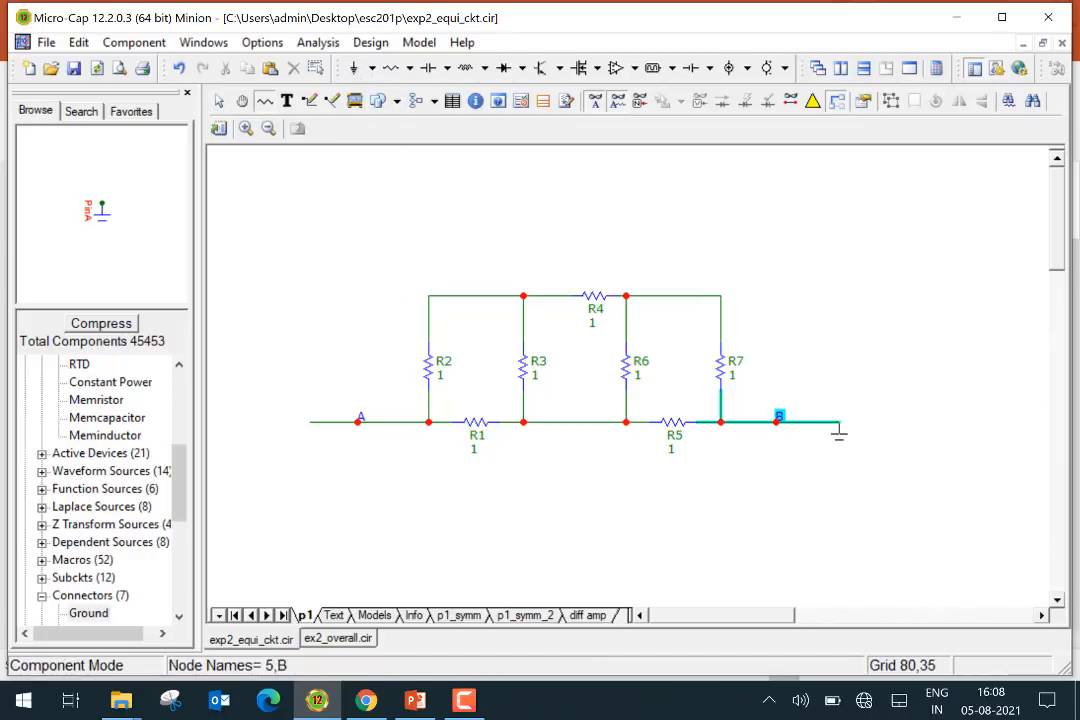
click(838, 430)
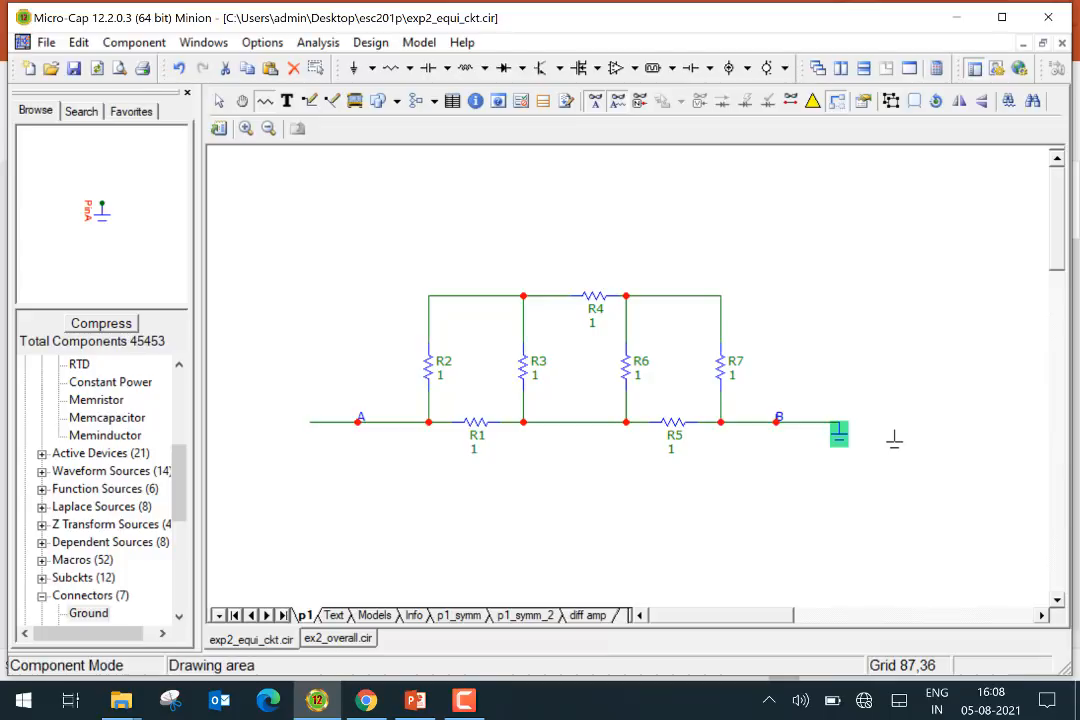
key(ctrl+e)
click(896, 439)
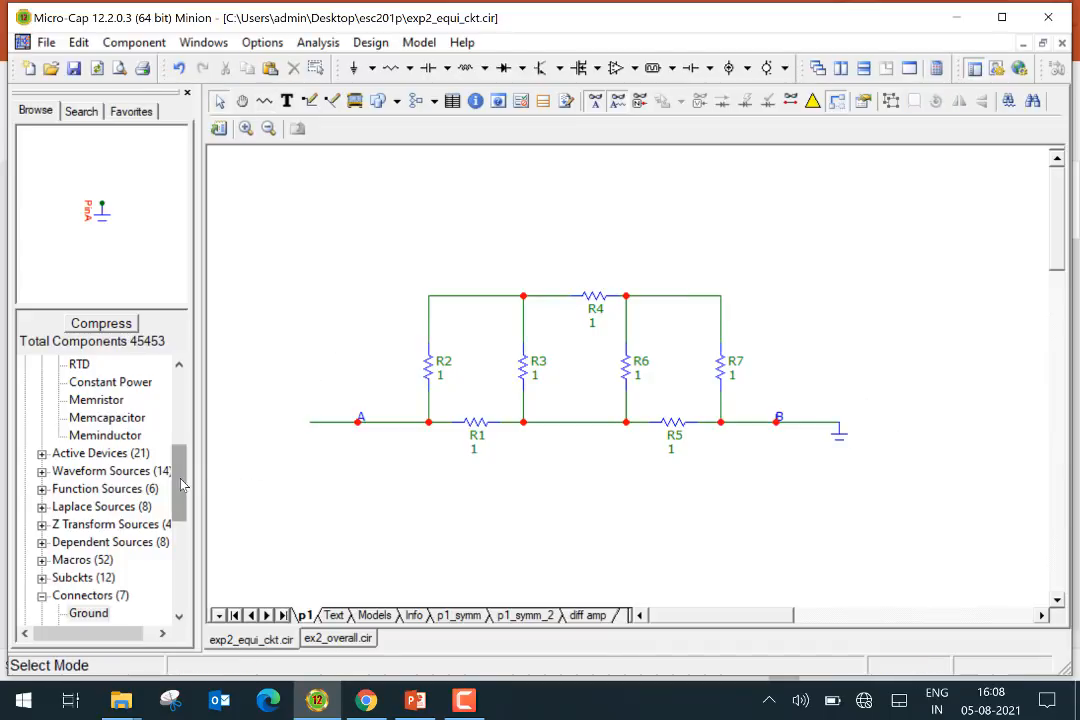
Place a constant current source (ISource) with value 1 below node A, rotated so it feeds the node
drag(181, 484, 181, 489)
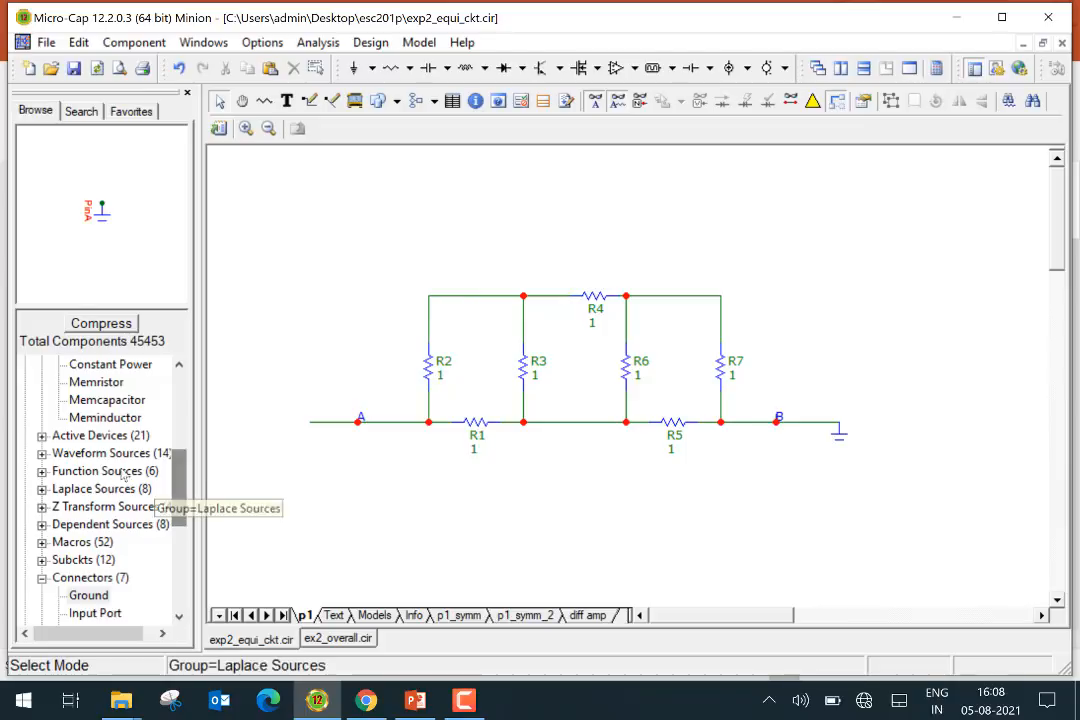
click(42, 455)
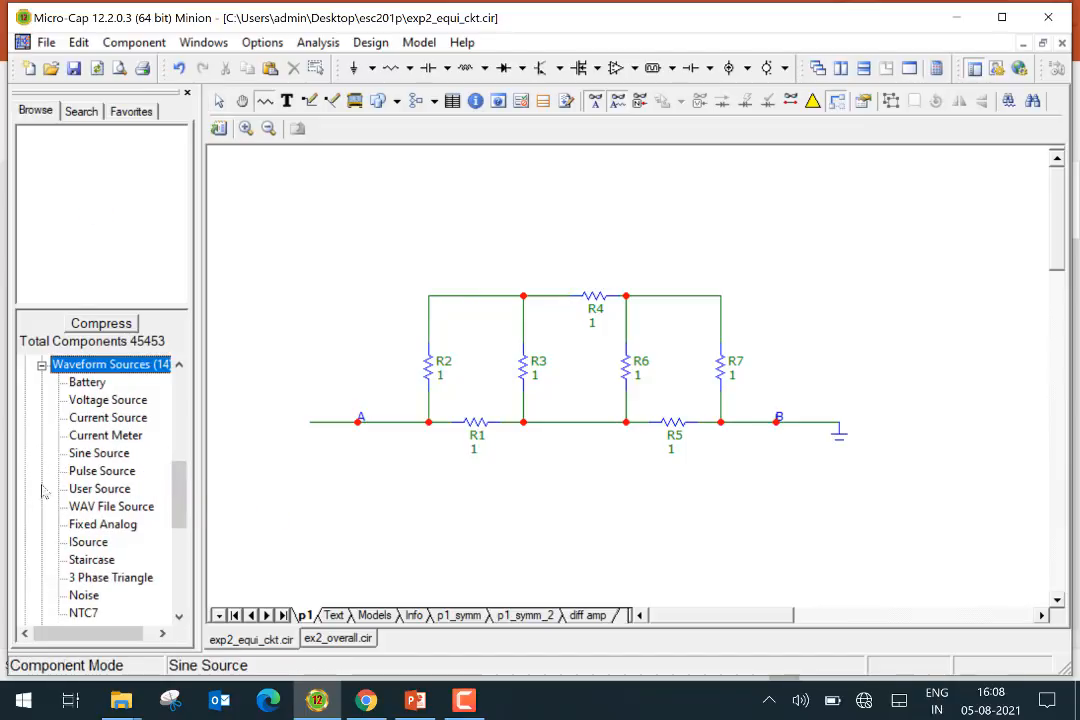
click(85, 542)
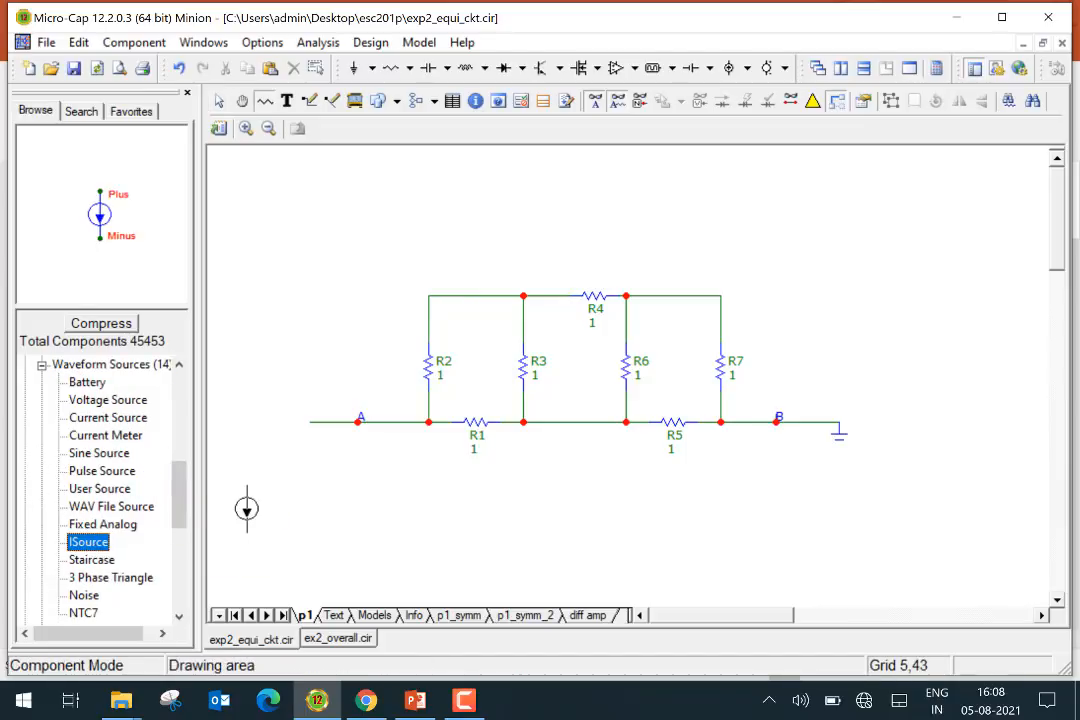
click(270, 500)
right_click(270, 477)
right_click(270, 477)
drag(270, 477, 310, 470)
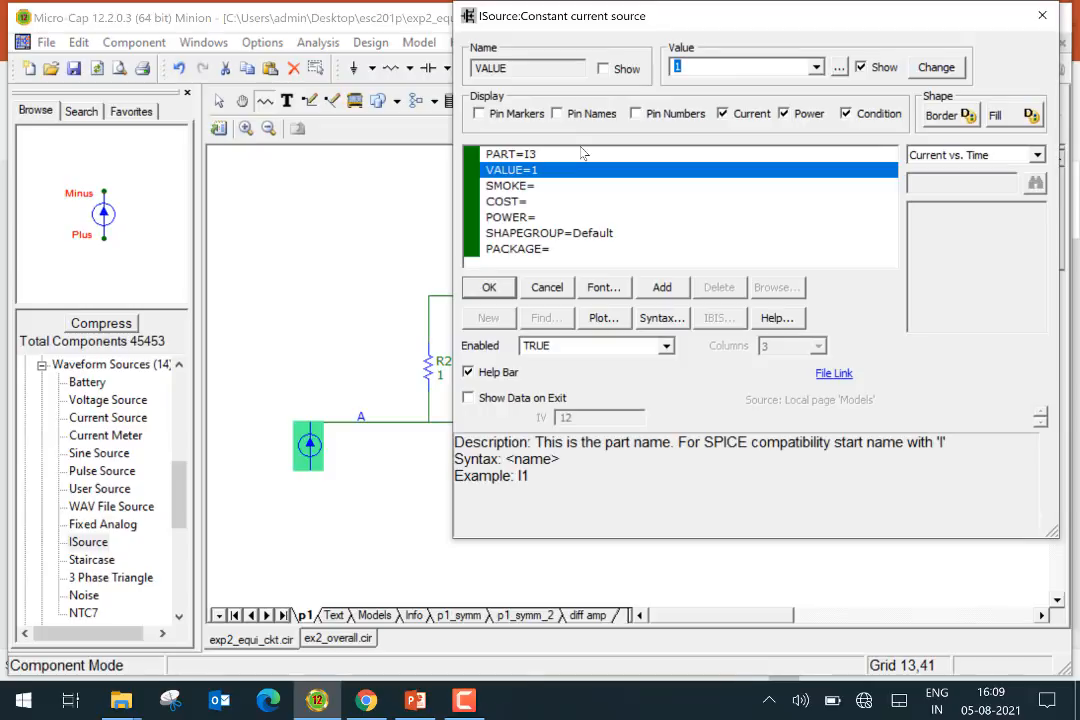
click(489, 287)
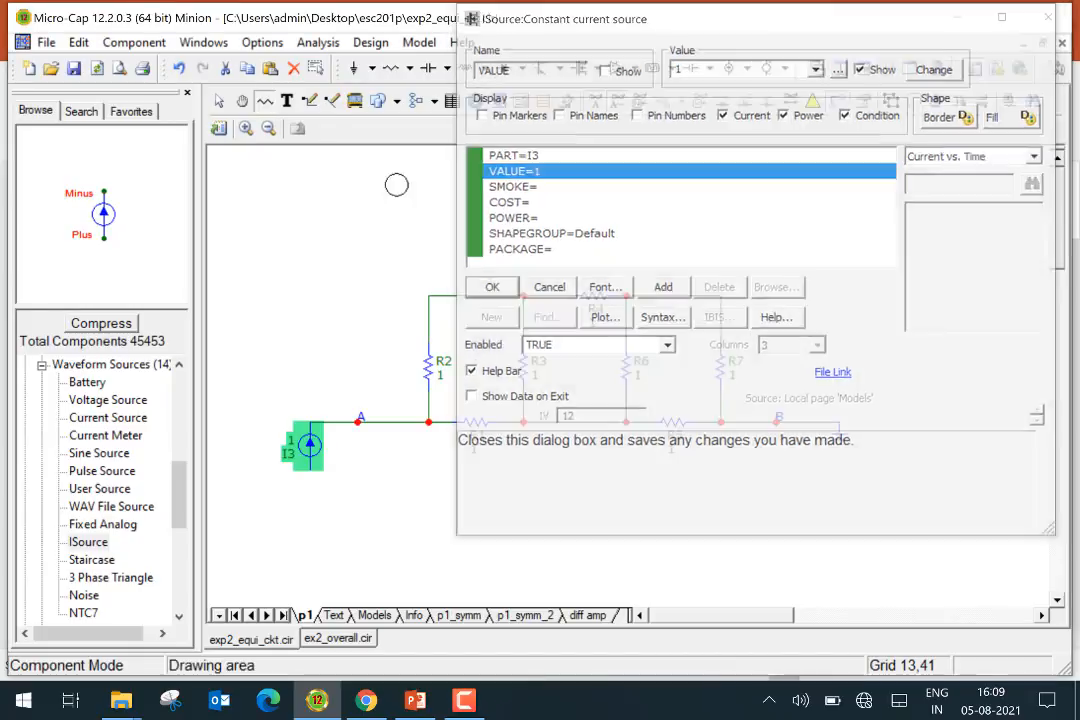
Connect a ground to the lower terminal of the current source
click(353, 67)
click(310, 485)
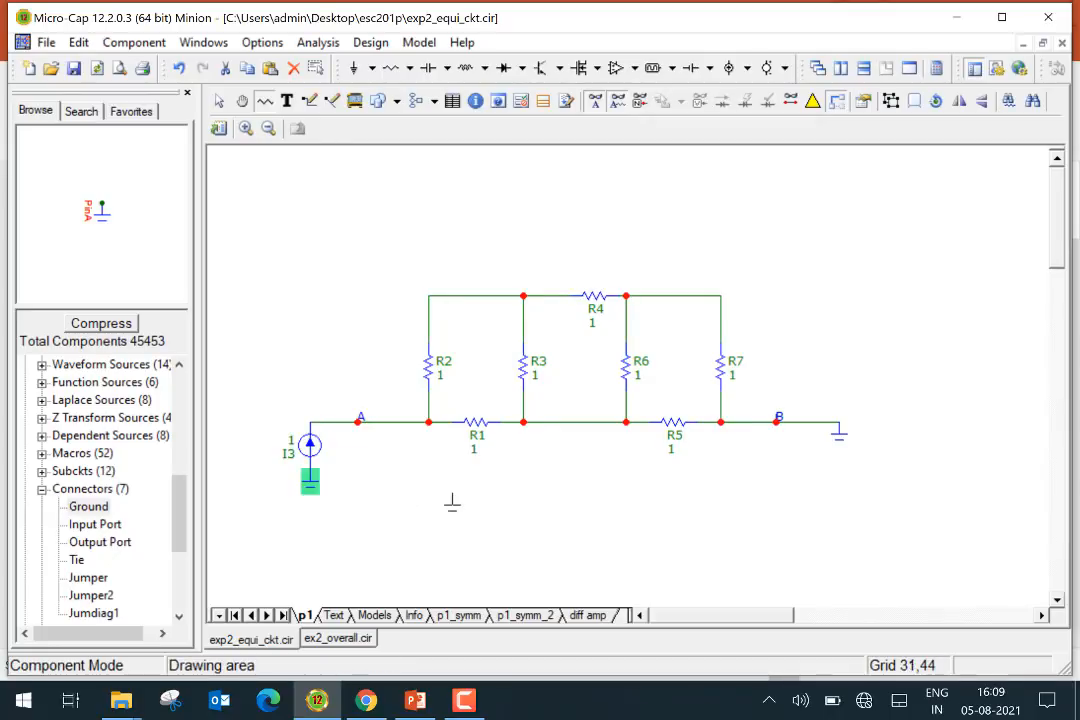
key(Escape)
click(449, 497)
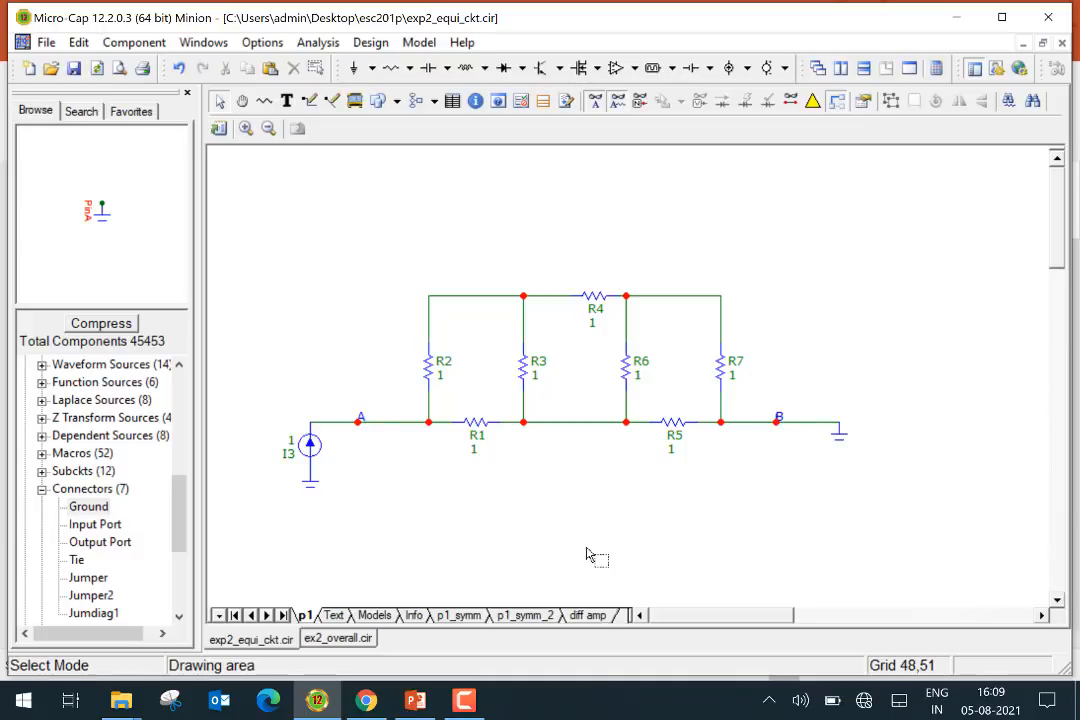
Run Dynamic DC analysis with temperature 27 and slider percentage step size 10
click(320, 45)
click(408, 132)
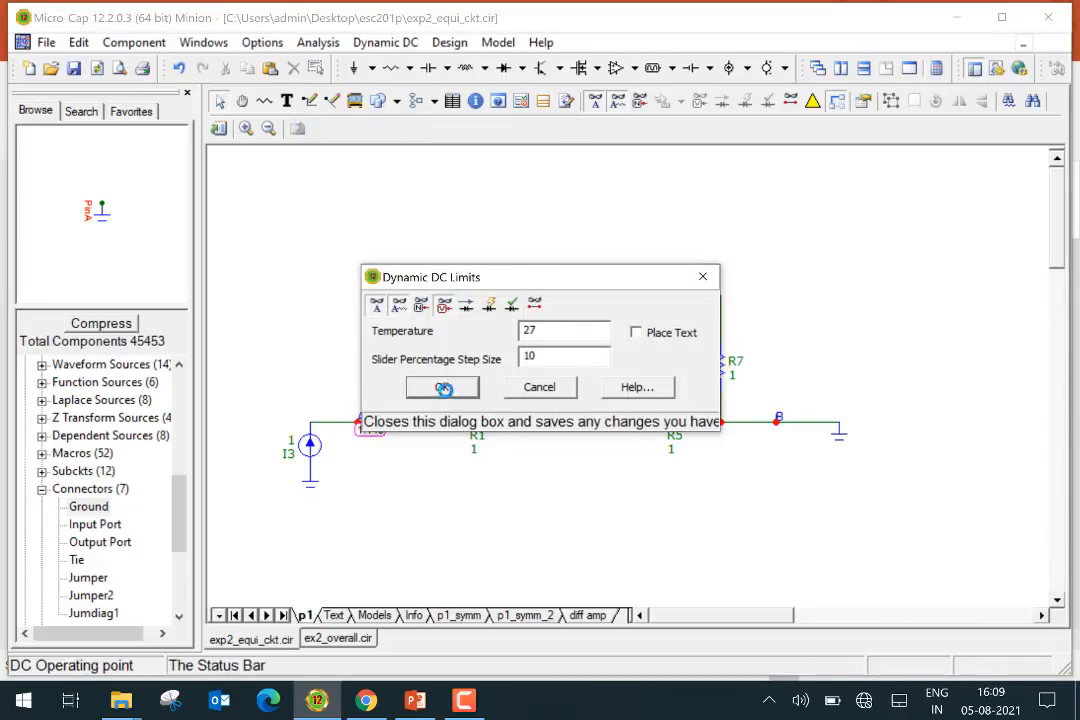
click(441, 385)
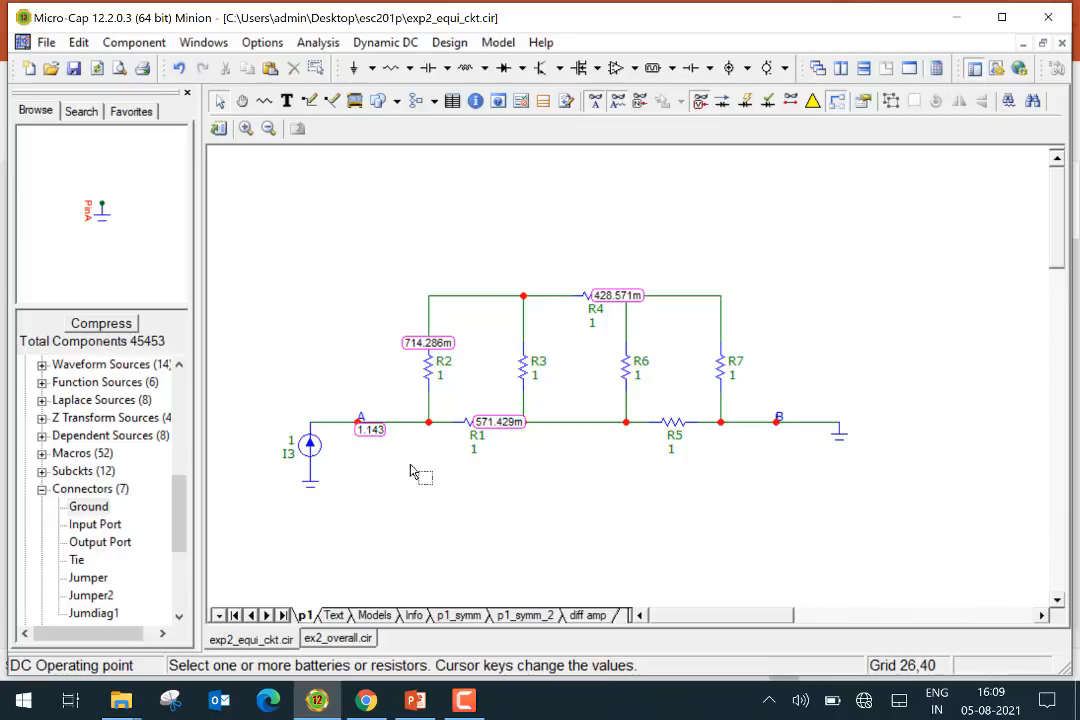
Turn off the node voltage display and open the p1_symm_2 schematic page
click(700, 104)
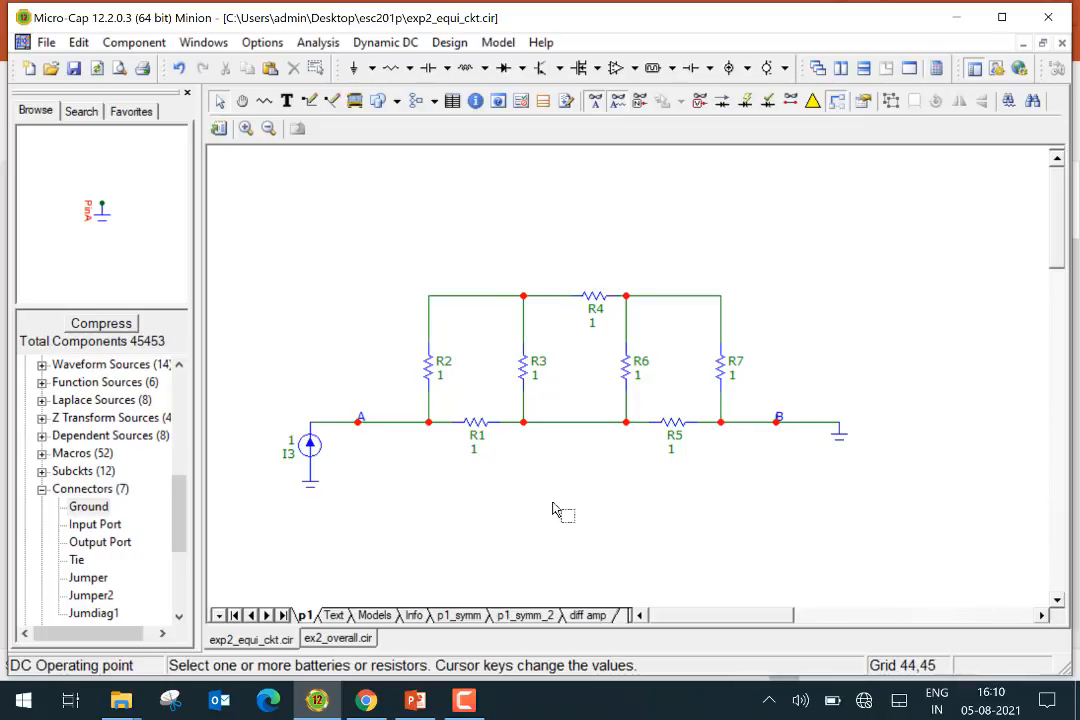
click(458, 615)
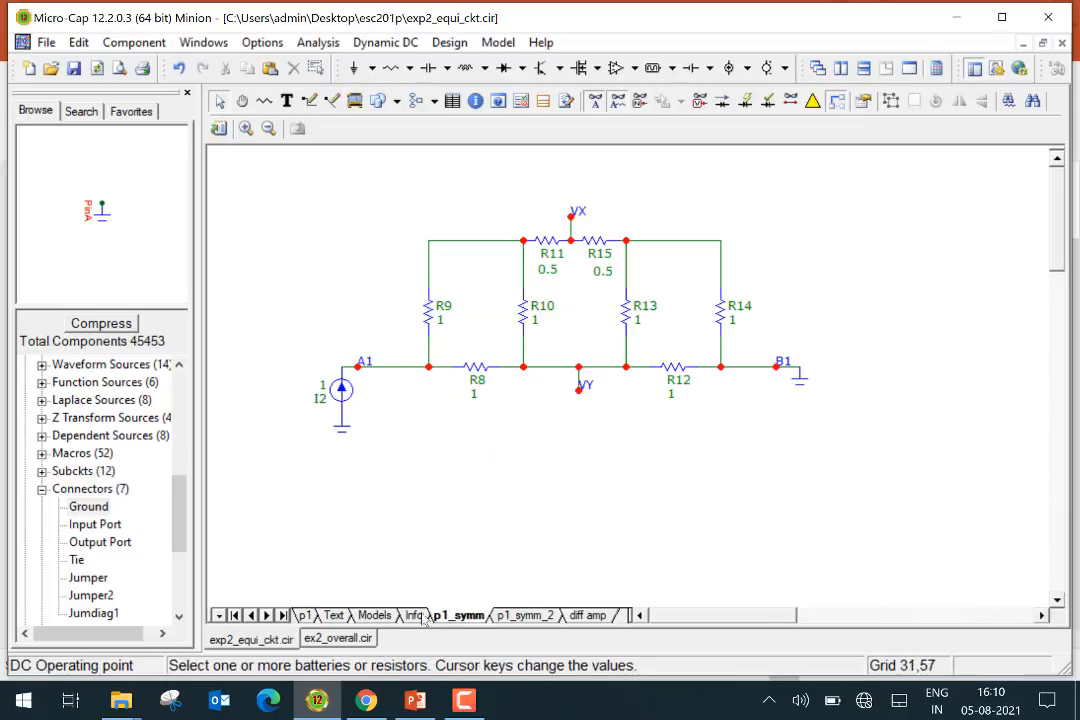
click(306, 615)
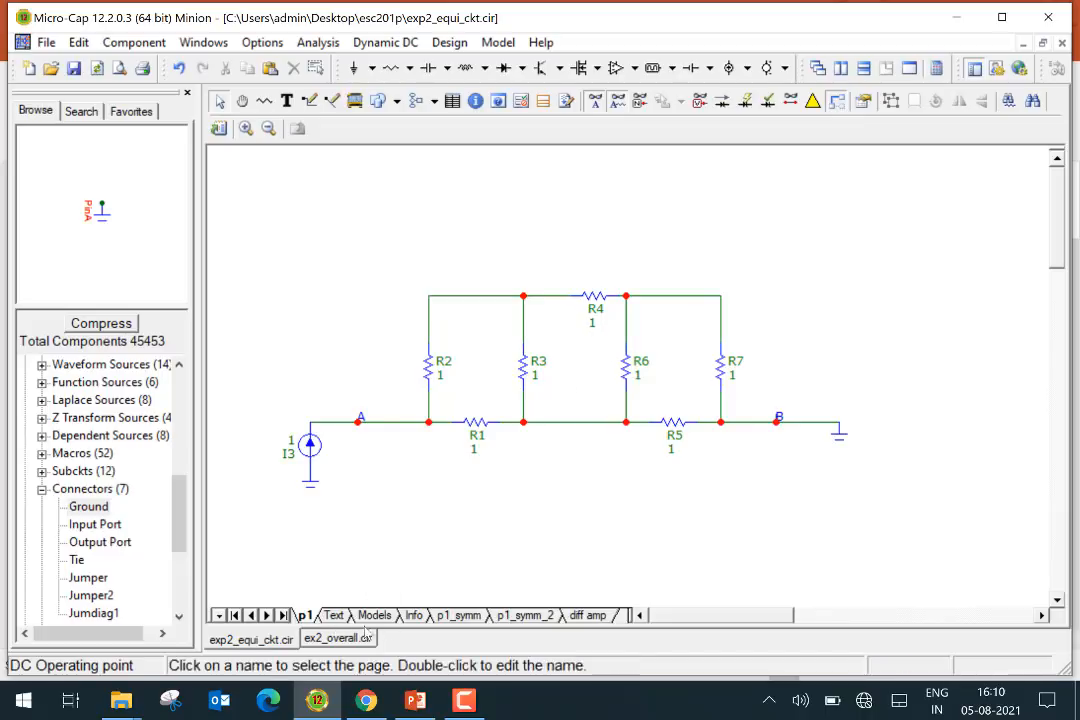
click(455, 619)
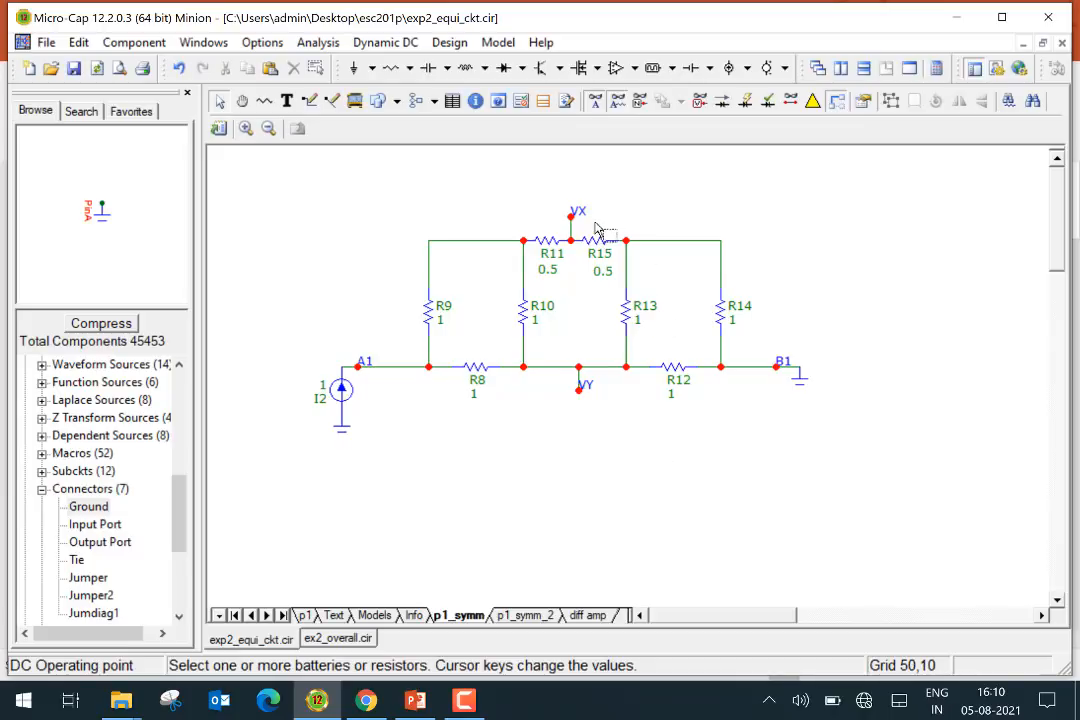
mouse_move(584, 217)
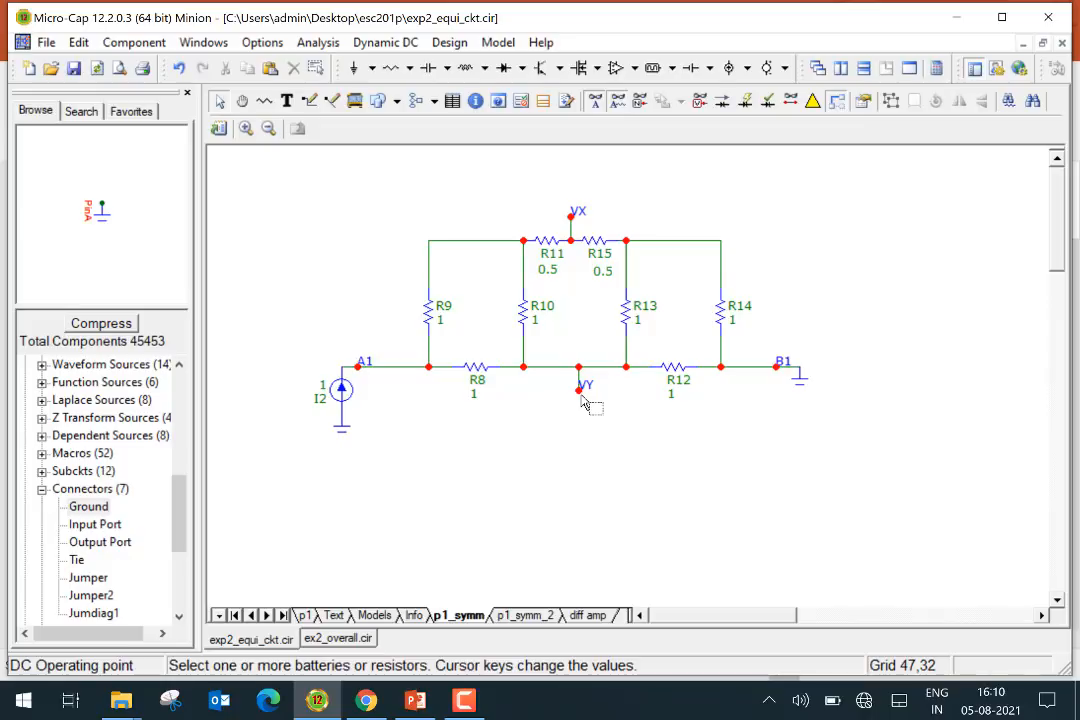
click(530, 616)
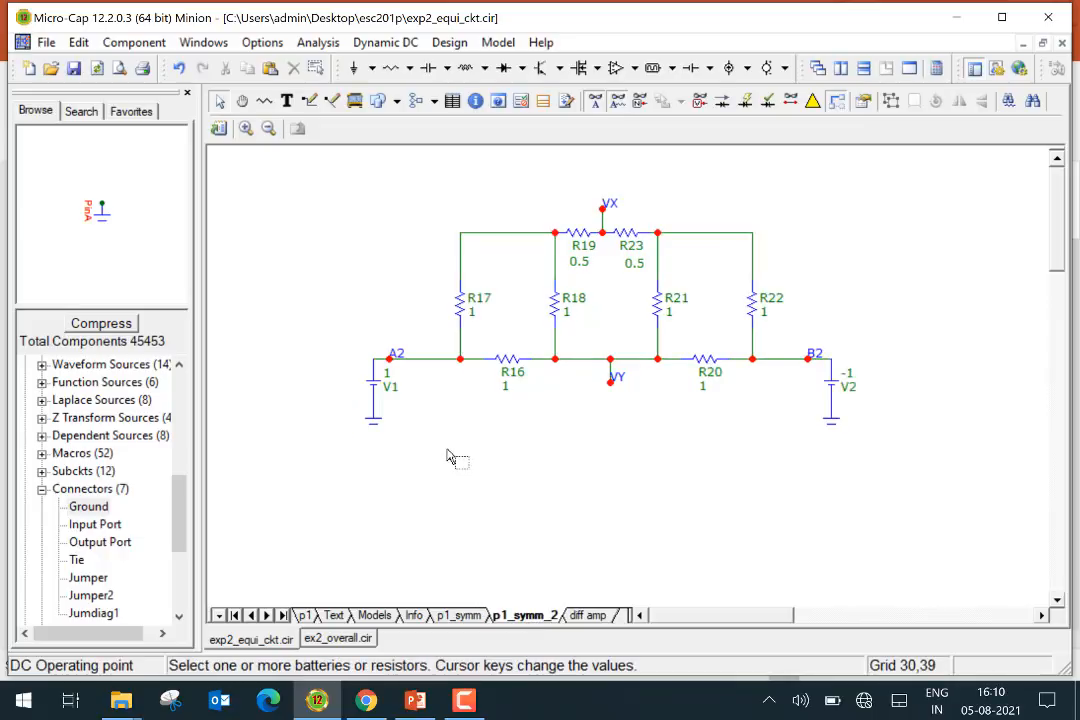
Inspect the voltages at nodes VX and VY on the p1_symm_2 page
mouse_move(441, 385)
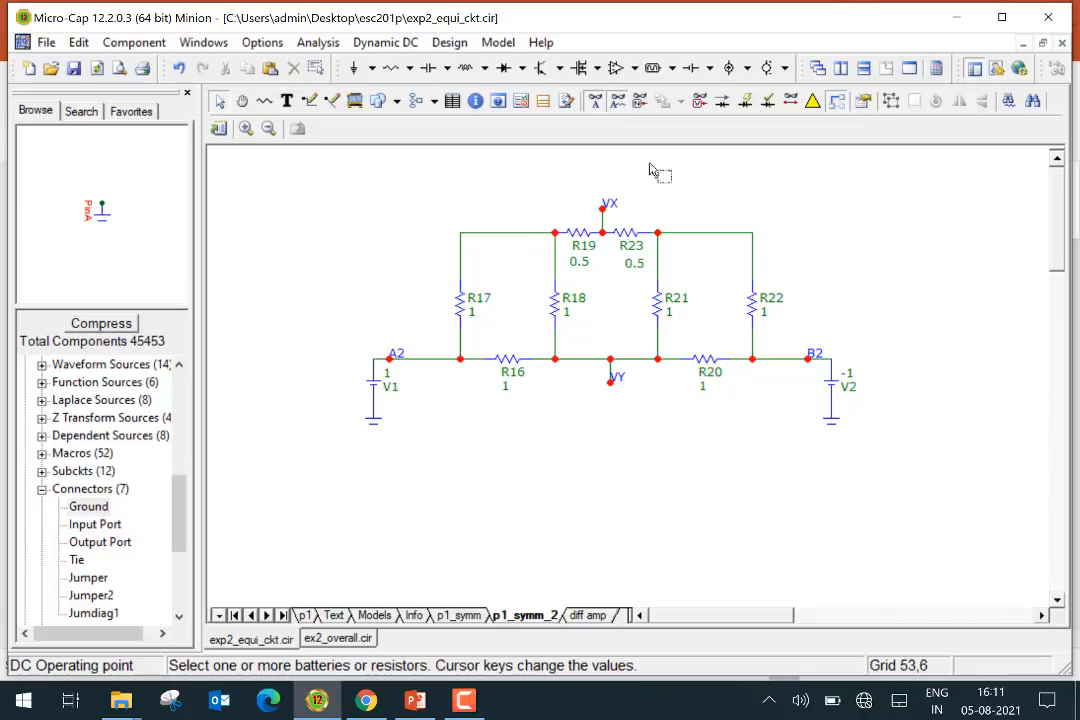
mouse_move(617, 211)
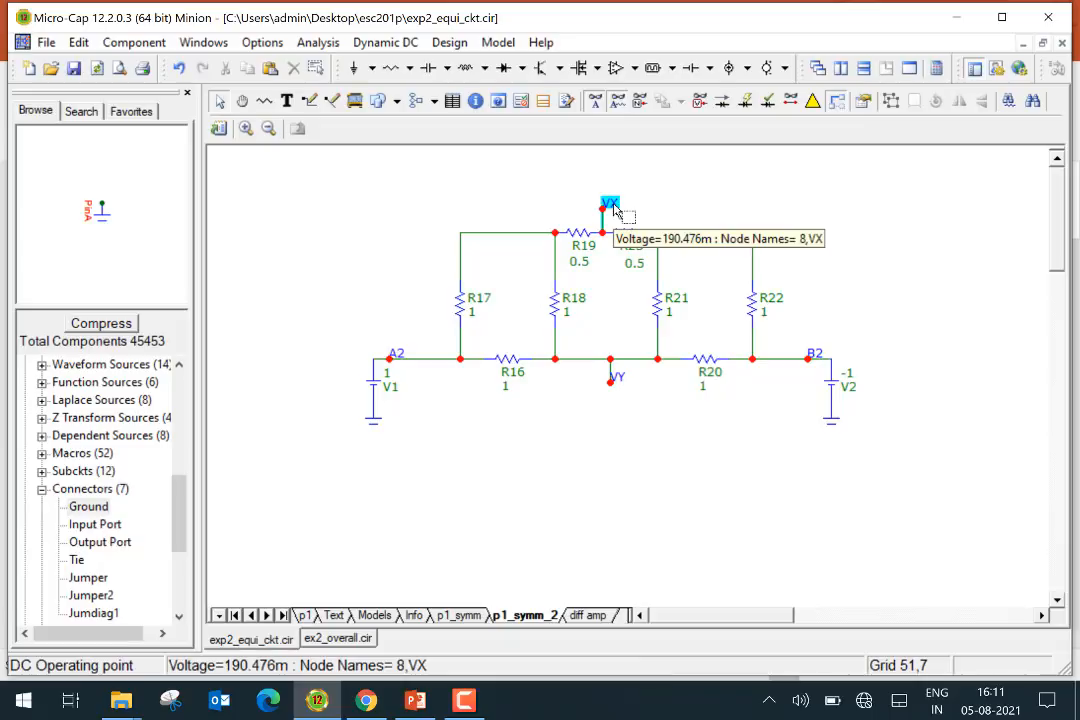
mouse_move(617, 214)
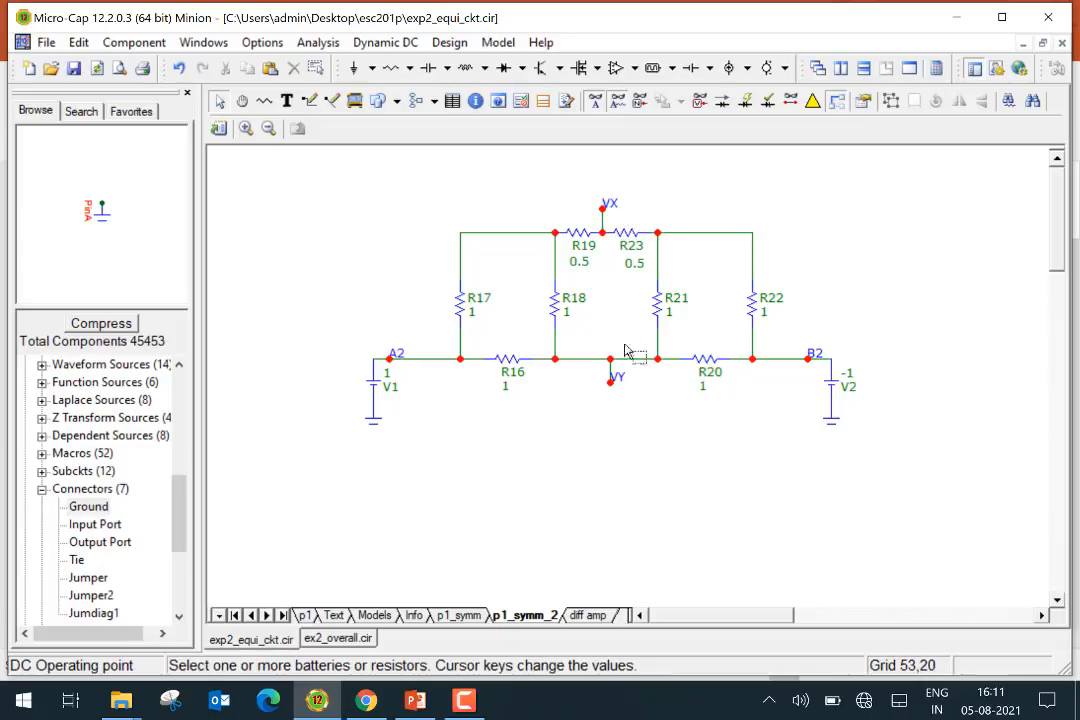
mouse_move(619, 387)
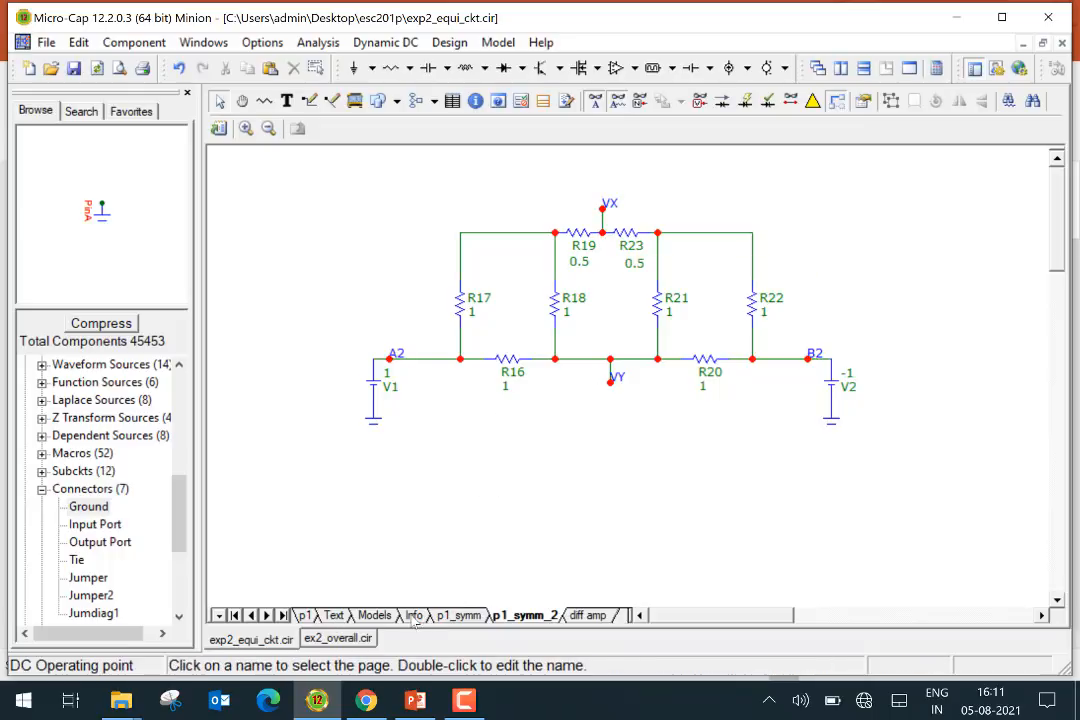
Open the p1_symm page and toggle node numbers on and off
click(458, 615)
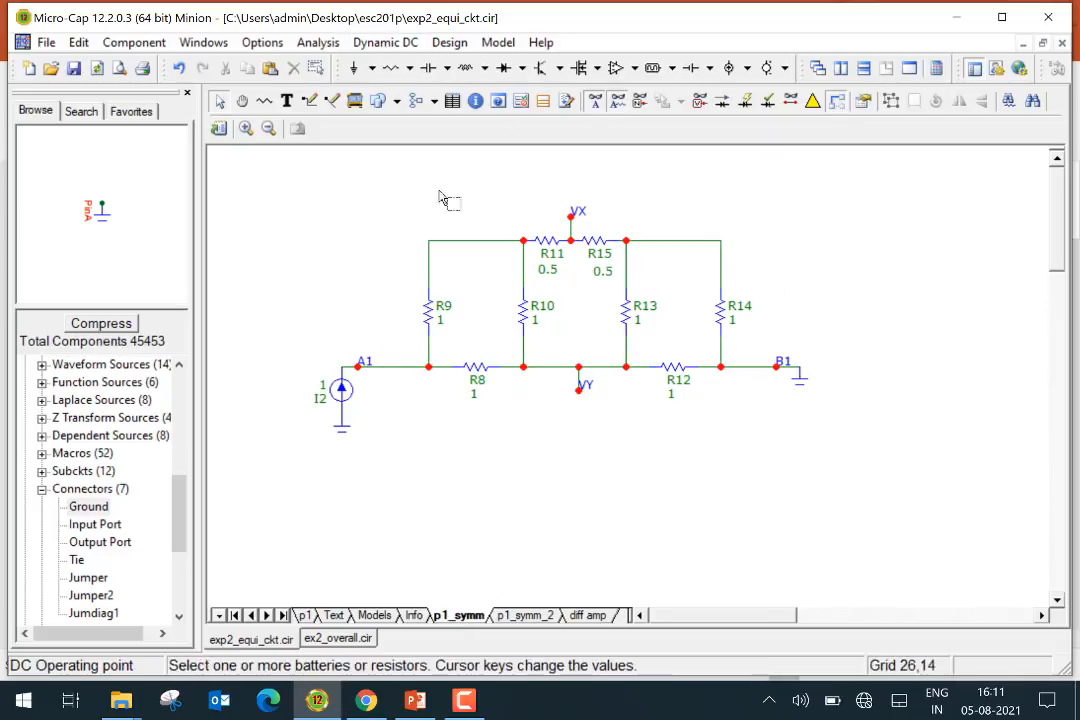
click(641, 101)
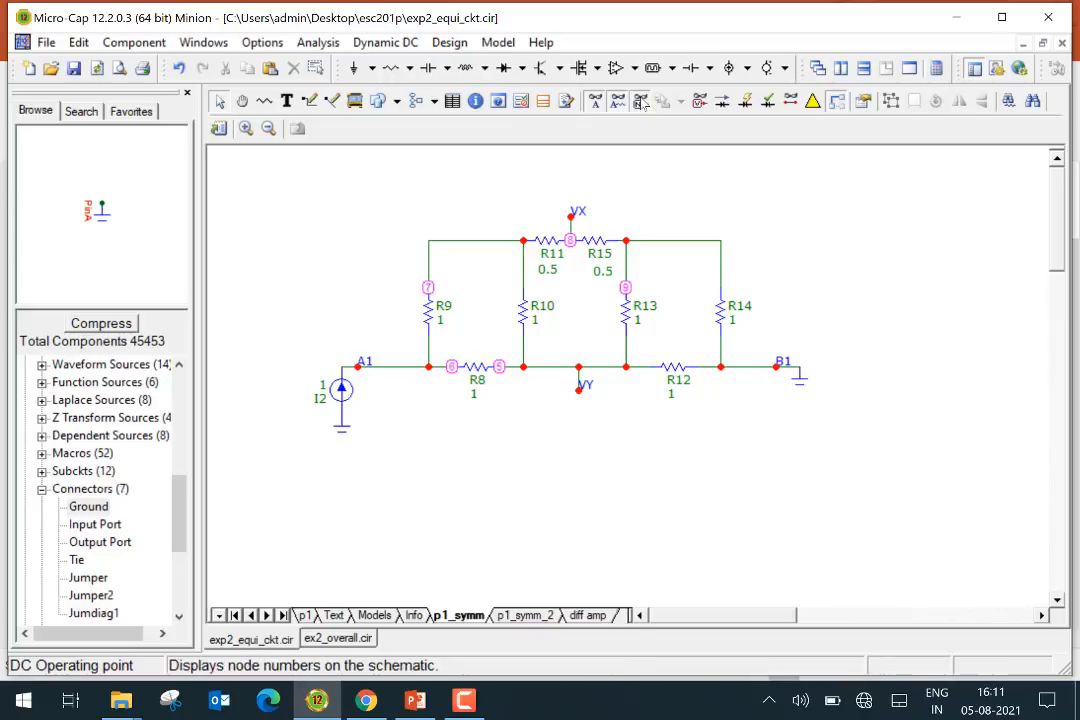
click(641, 101)
Display node voltages and draw a wire joining node VX to node VY
click(699, 101)
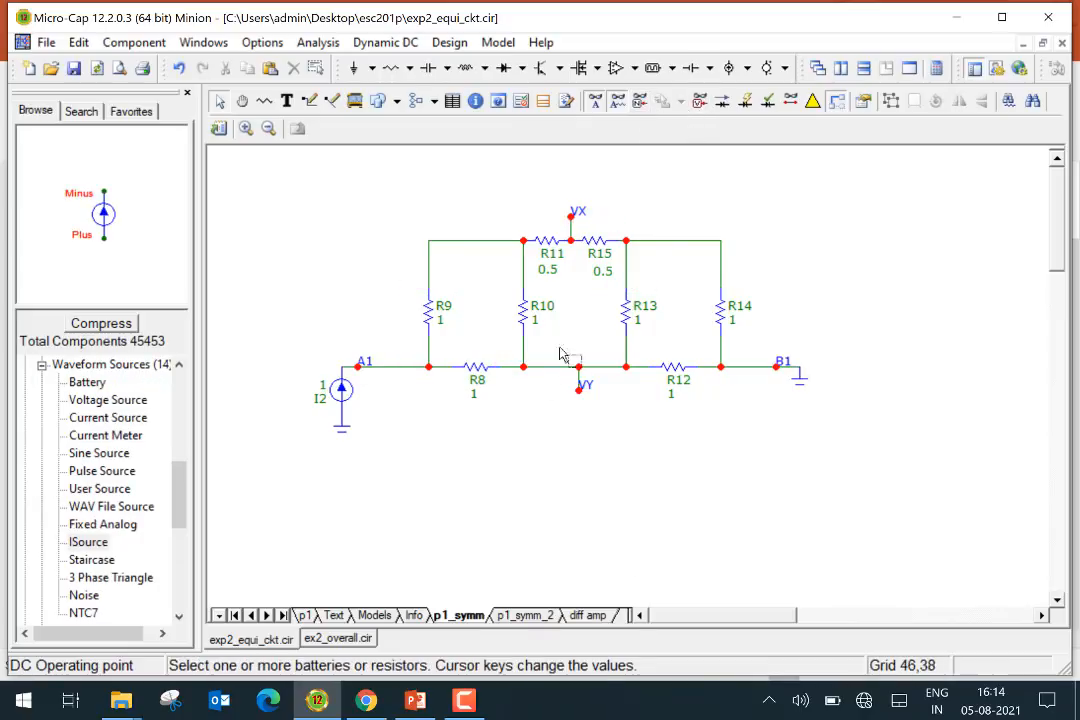
click(700, 102)
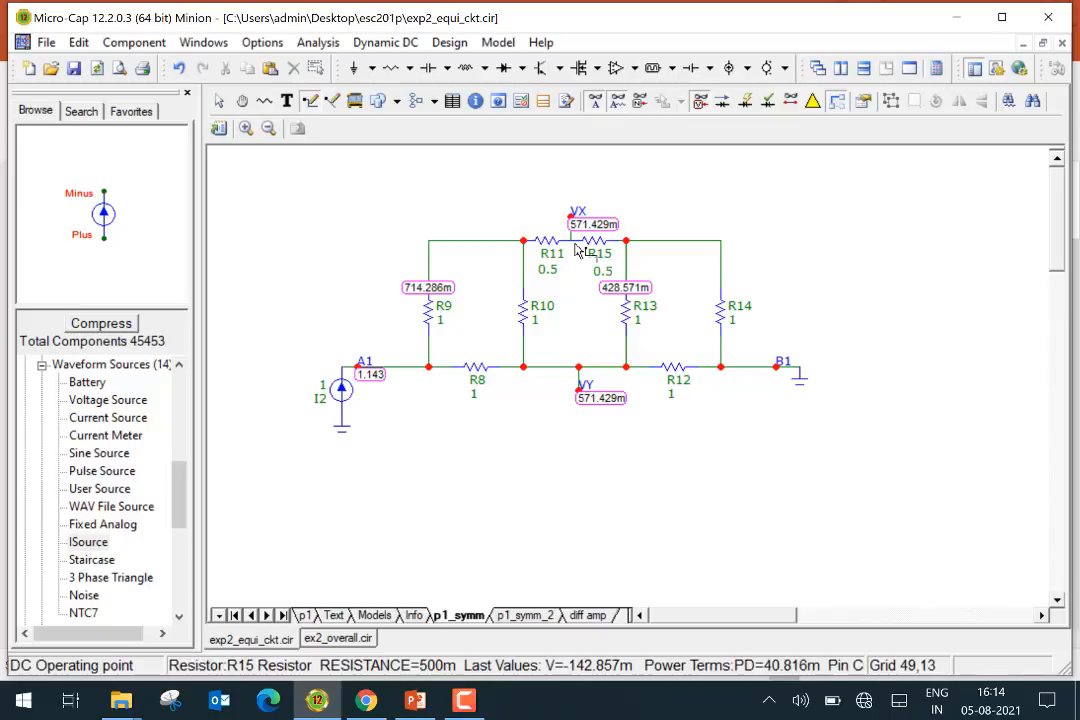
drag(576, 245, 577, 370)
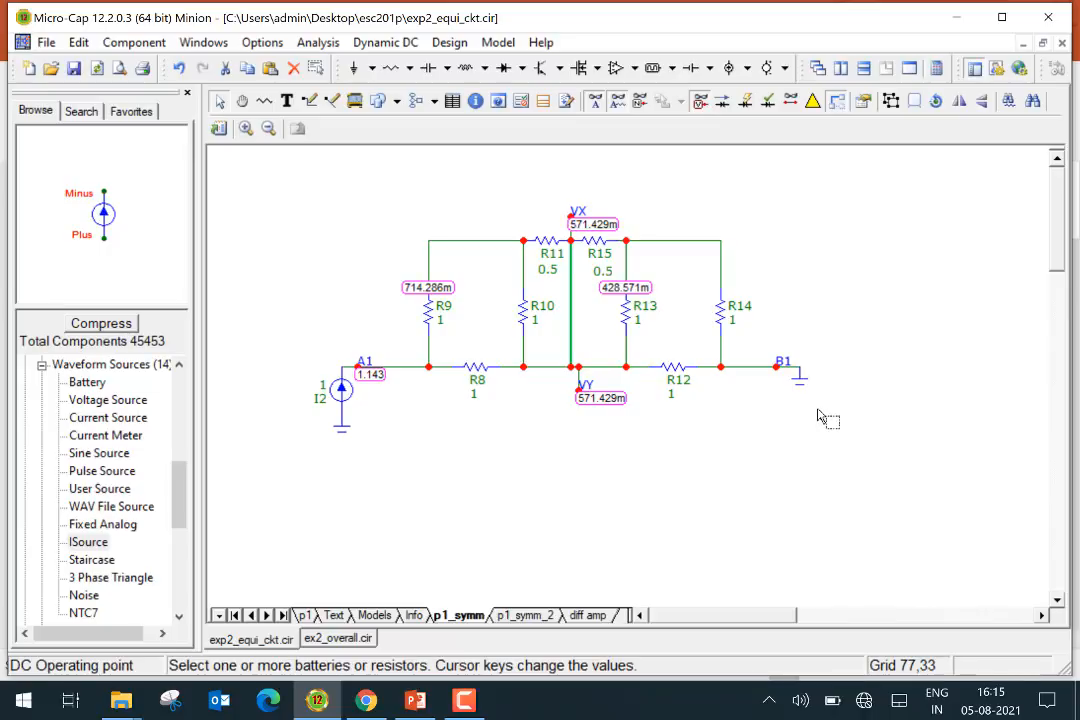
Open the diff amp page, hide node voltages, and inspect the dependent sources and V+ and V- nodes
click(592, 615)
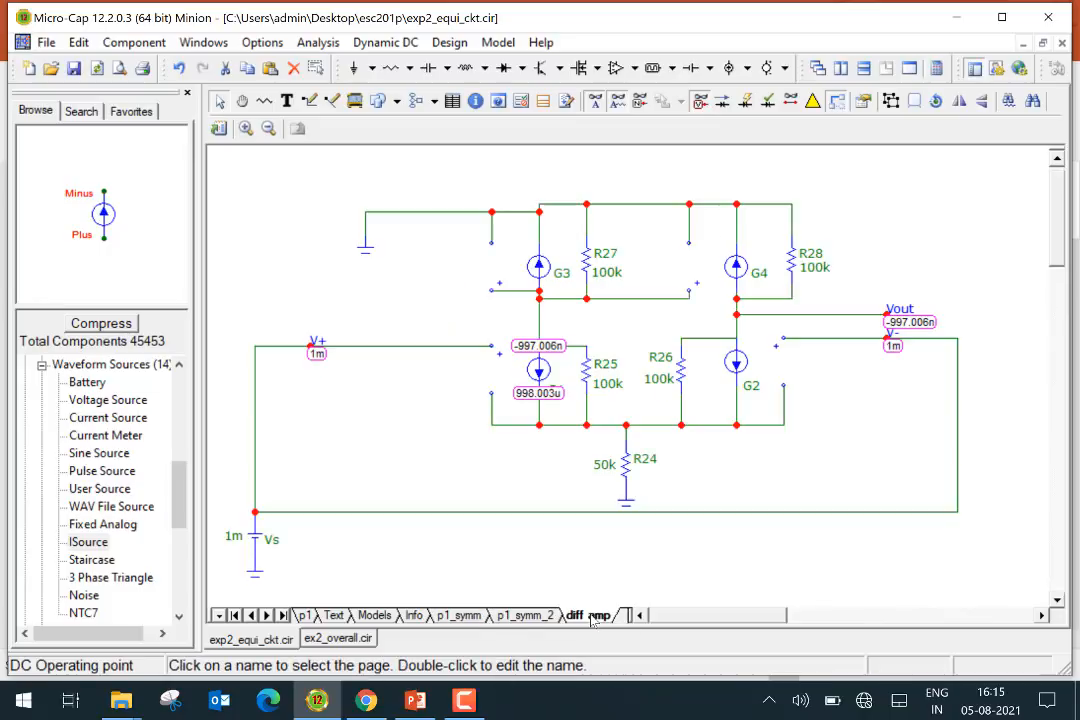
click(700, 102)
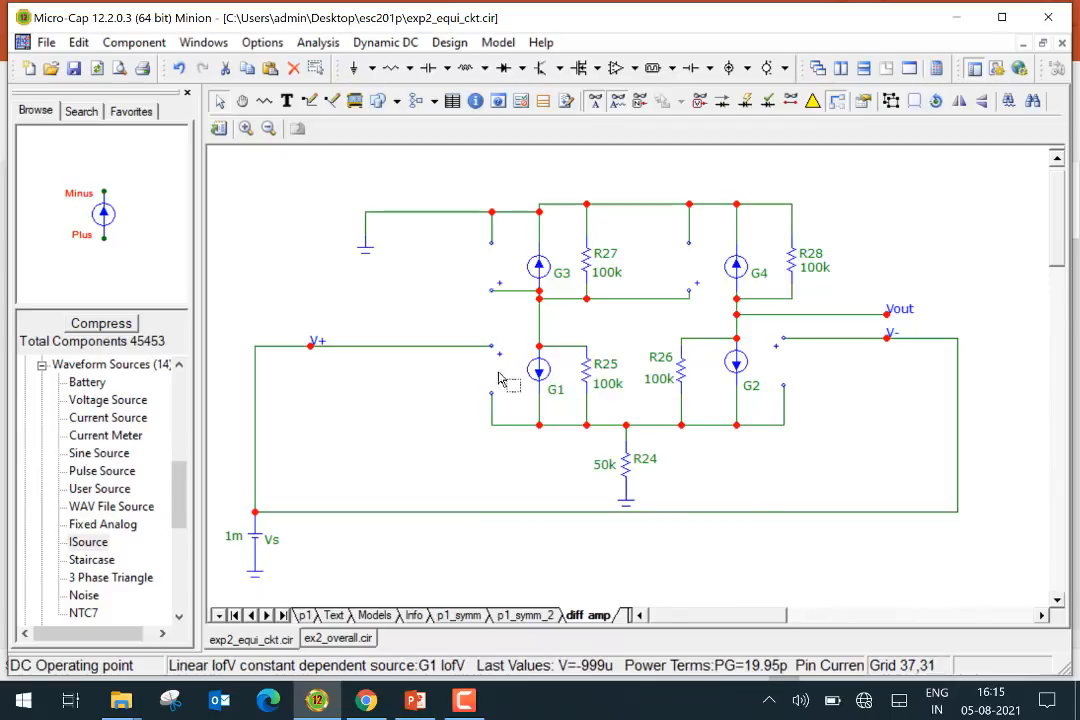
mouse_move(533, 373)
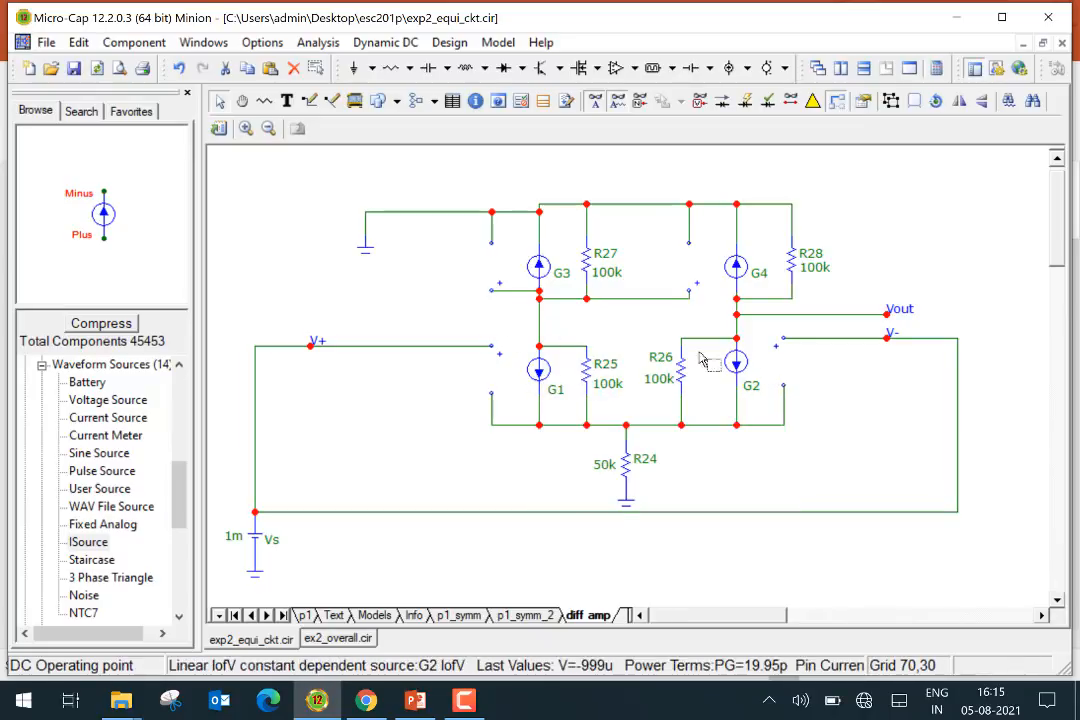
mouse_move(541, 272)
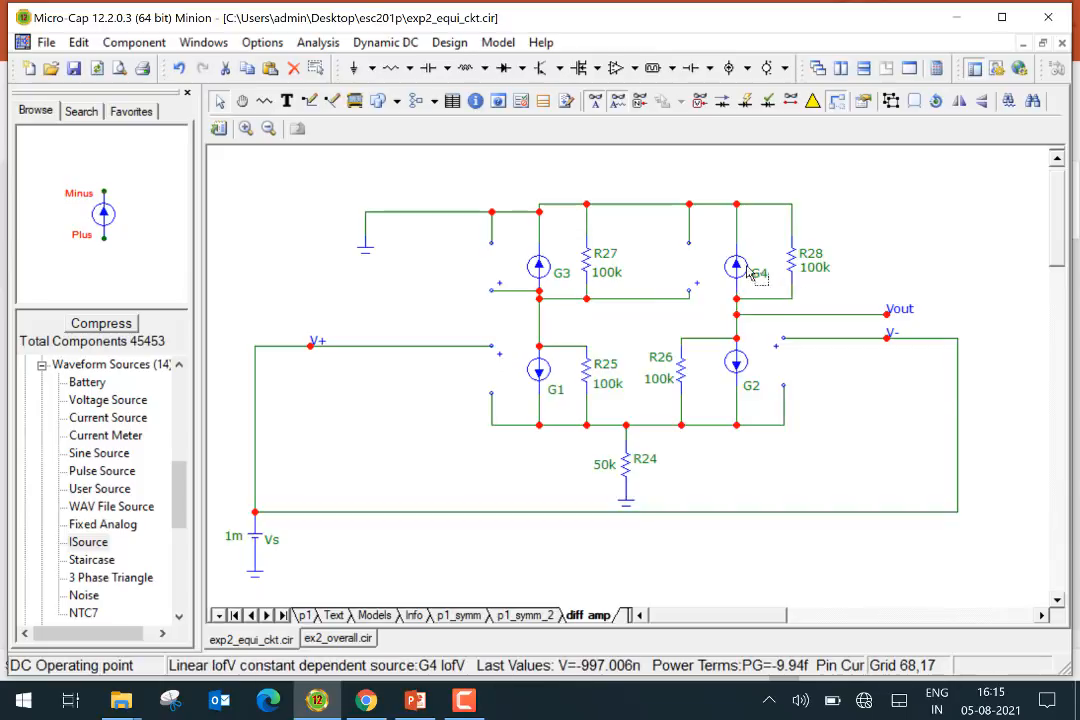
mouse_move(748, 278)
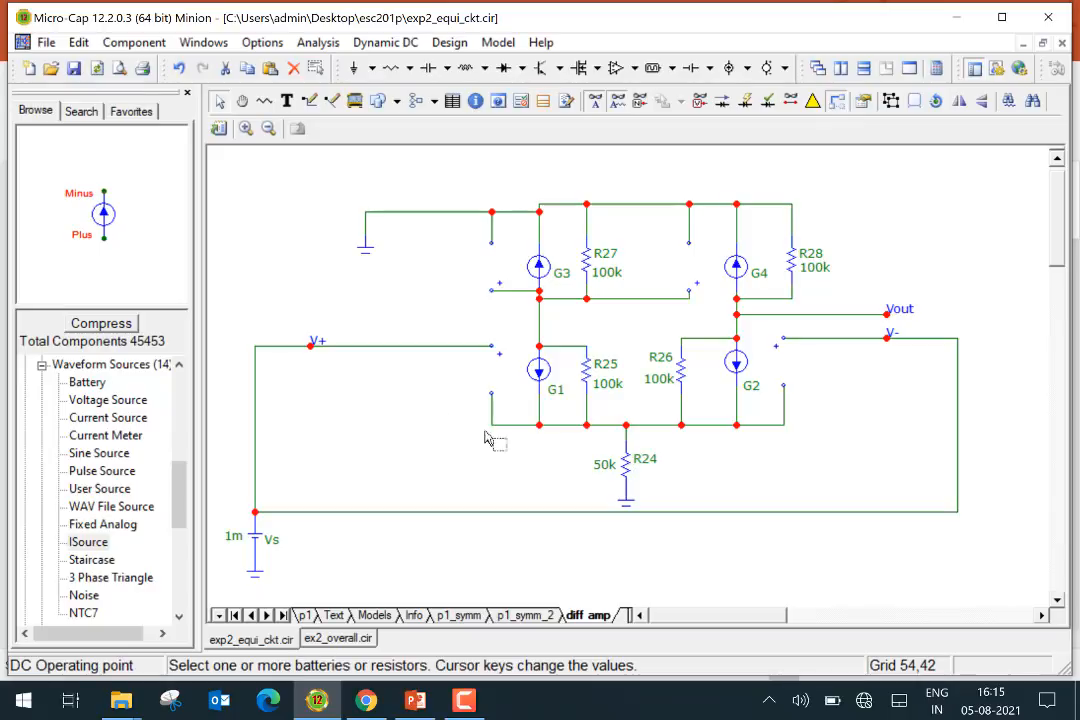
click(316, 343)
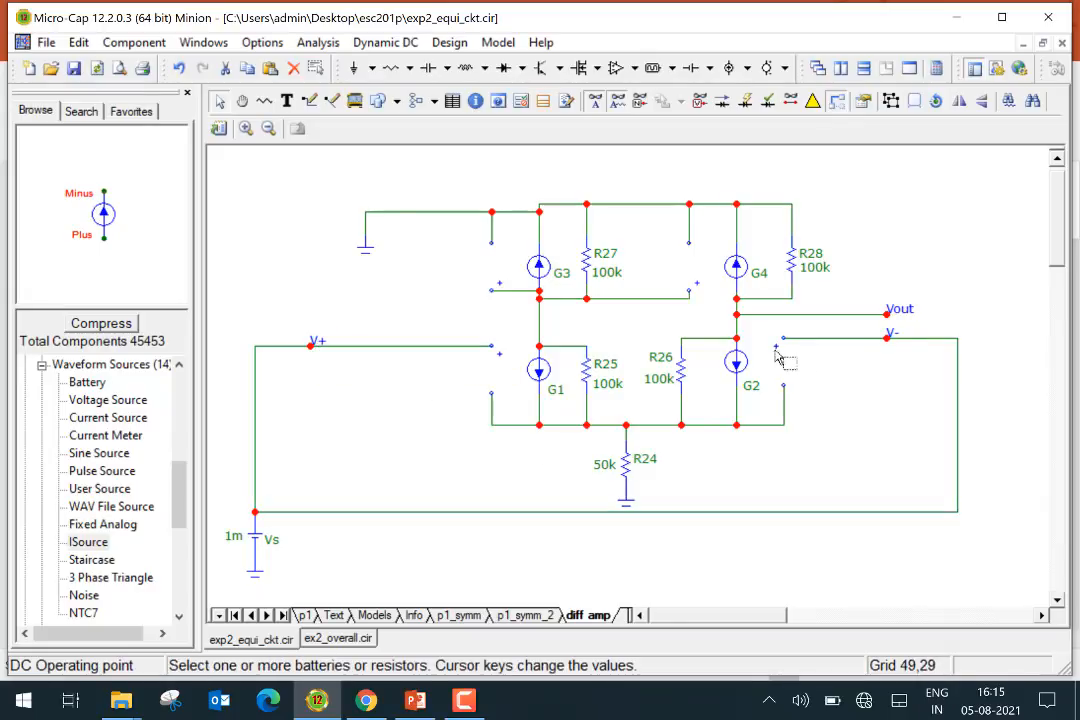
mouse_move(897, 341)
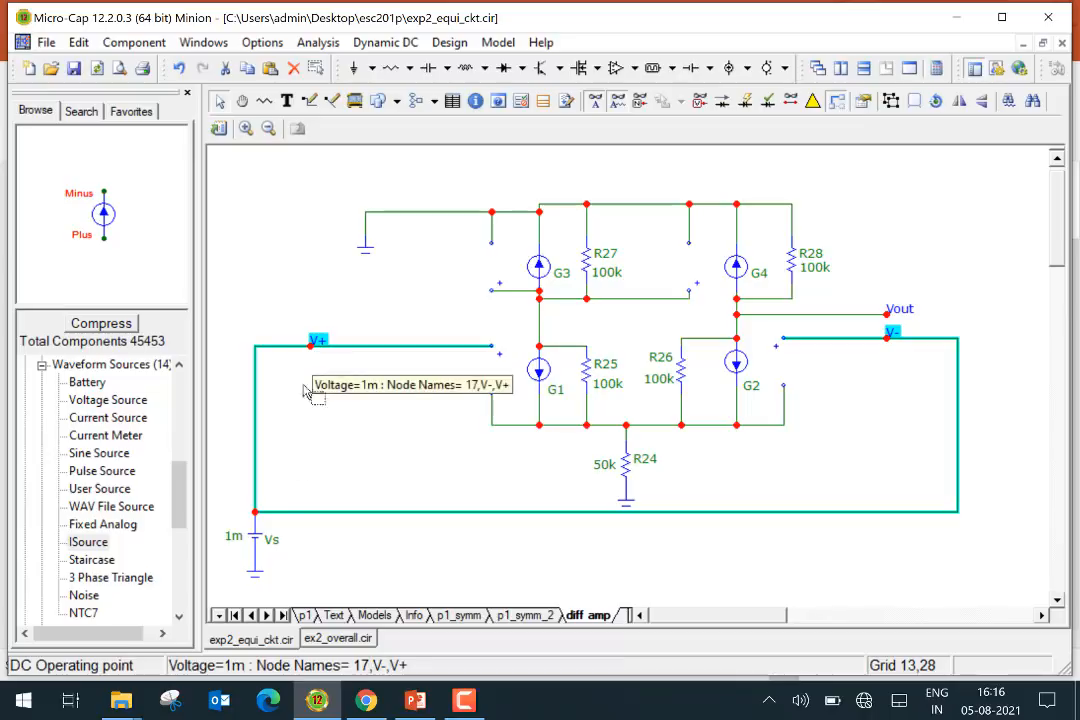
mouse_move(258, 545)
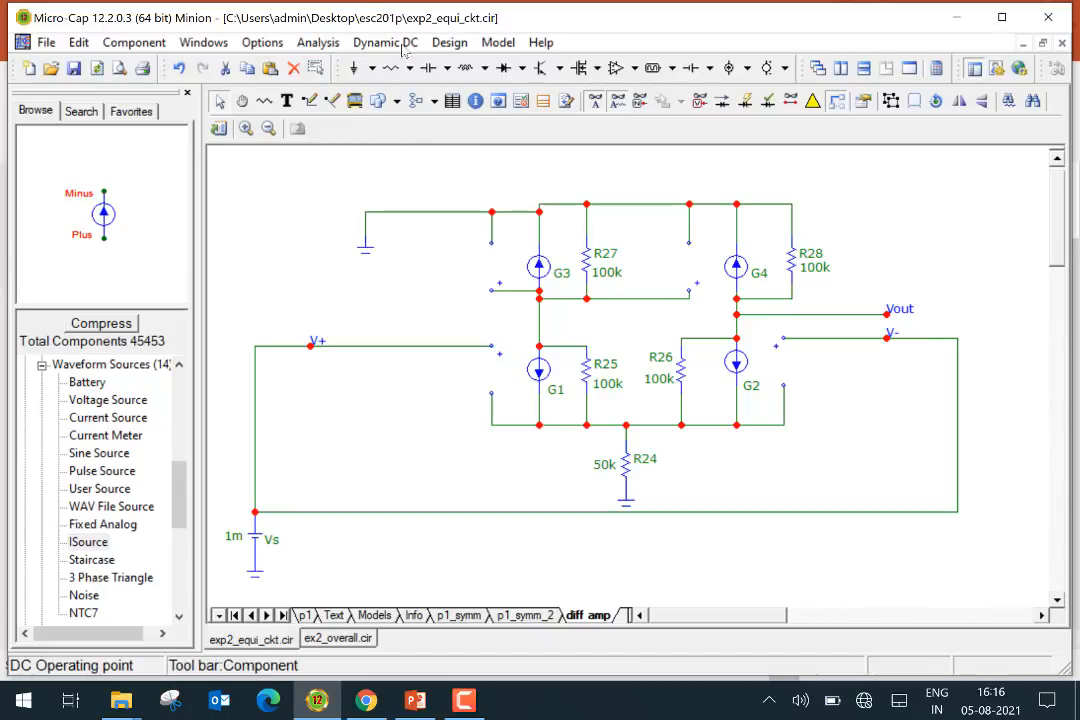
Toggle the node voltage display on and off and probe the voltages of the diff amp's internal and Vout nodes
click(699, 102)
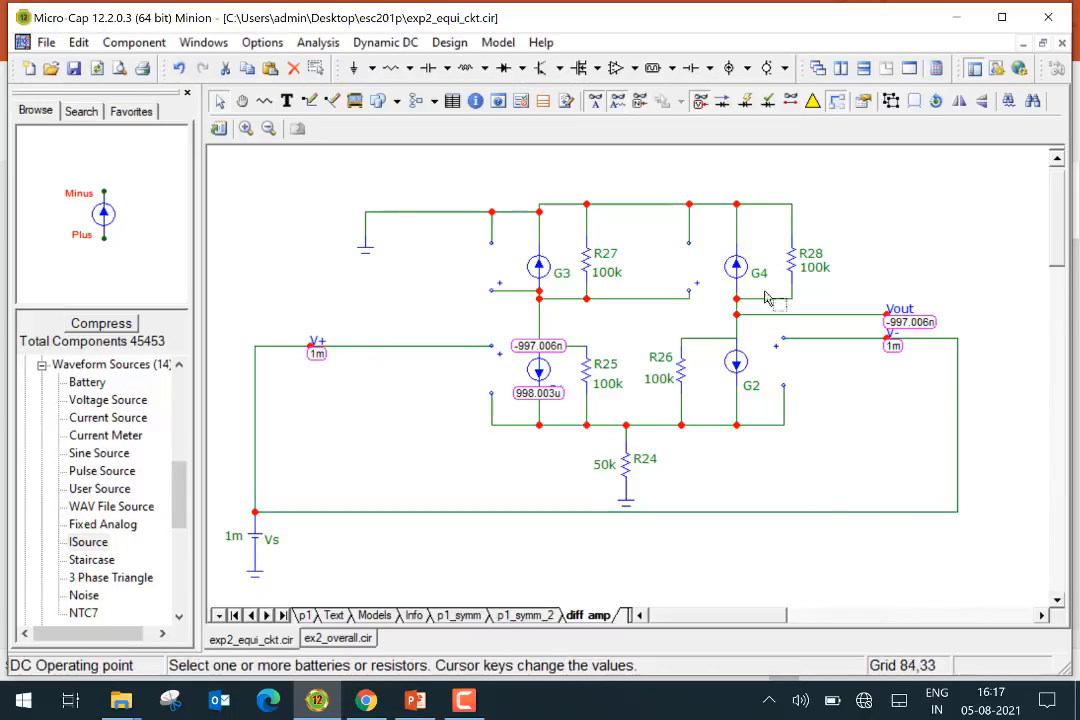
click(700, 106)
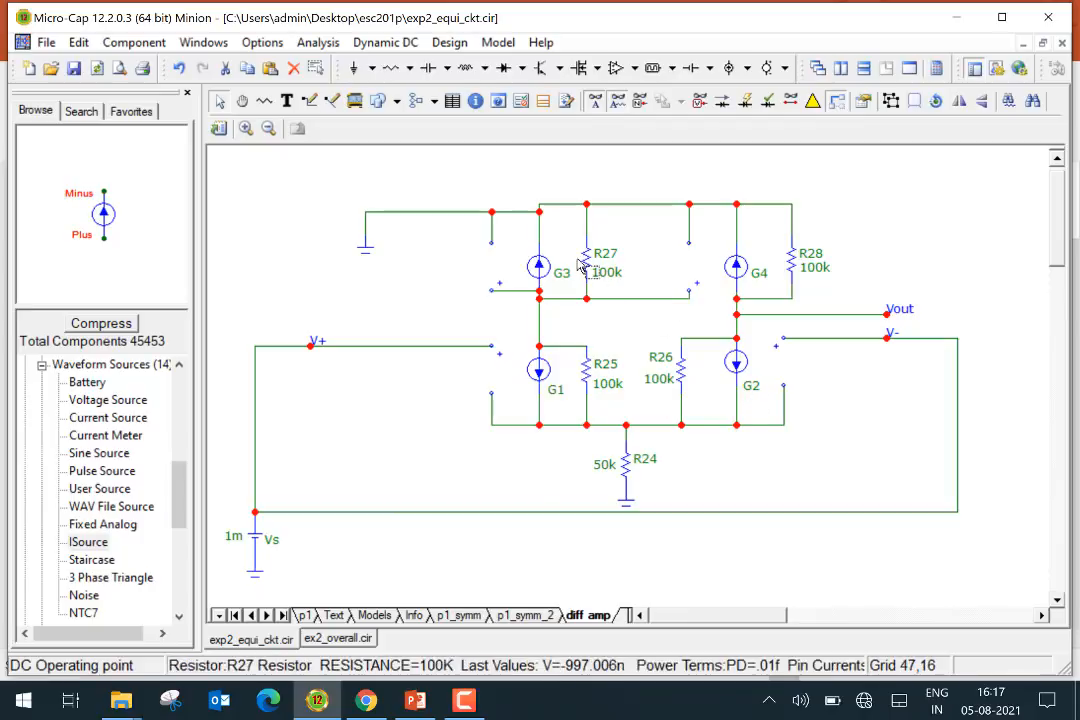
mouse_move(752, 267)
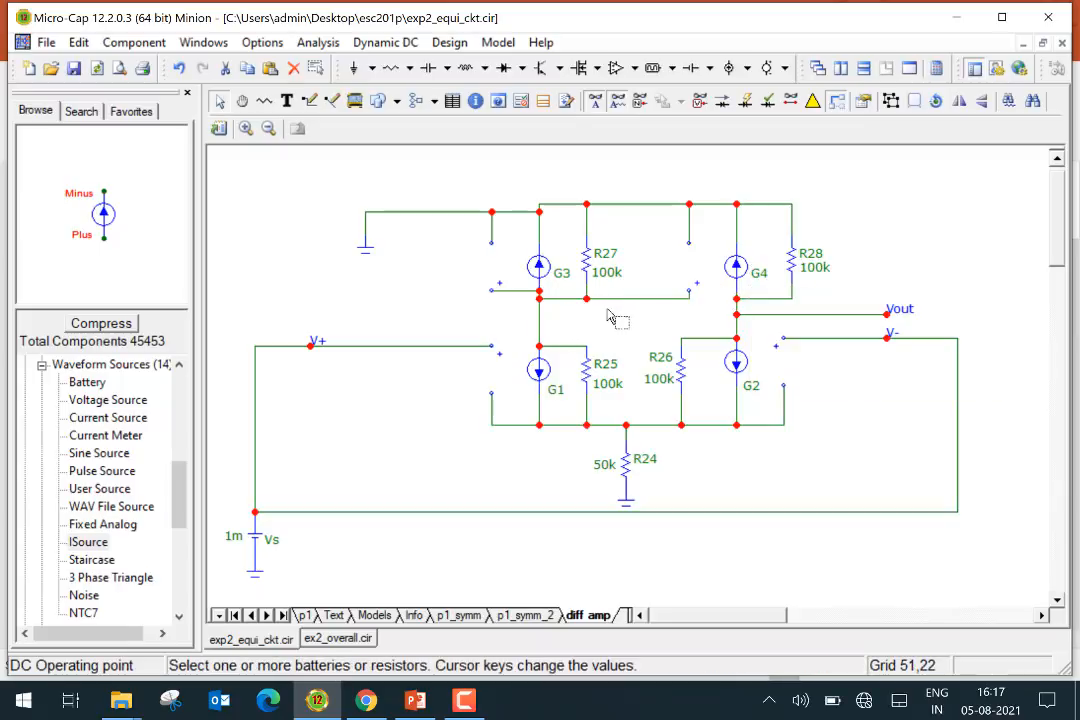
mouse_move(491, 298)
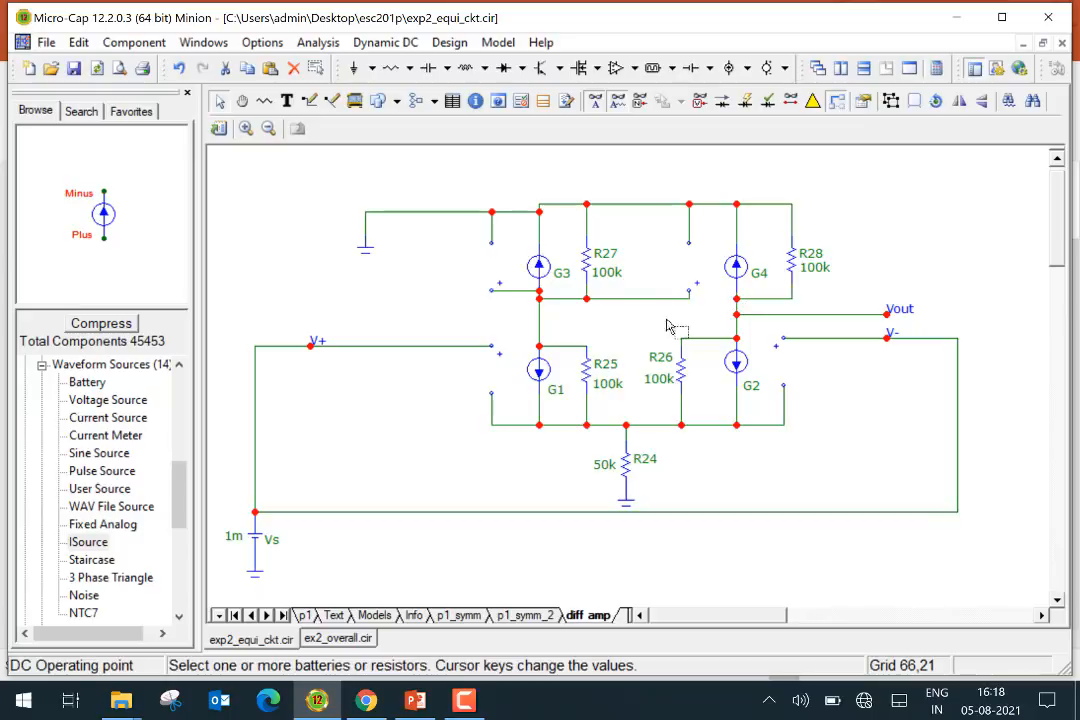
click(539, 310)
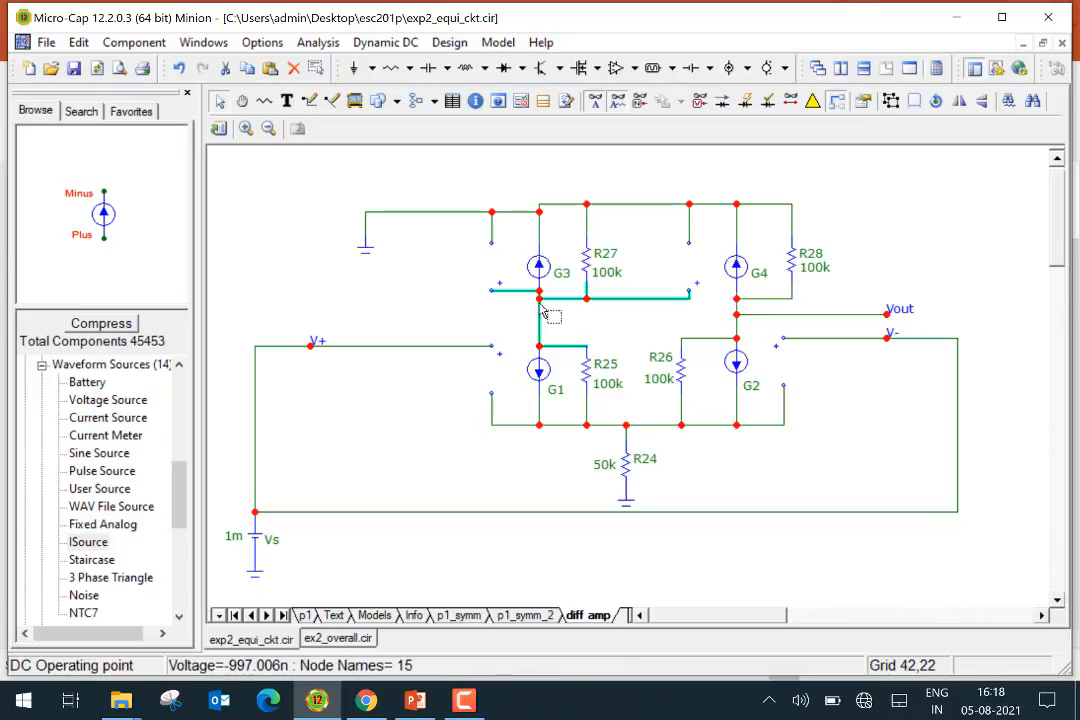
click(739, 308)
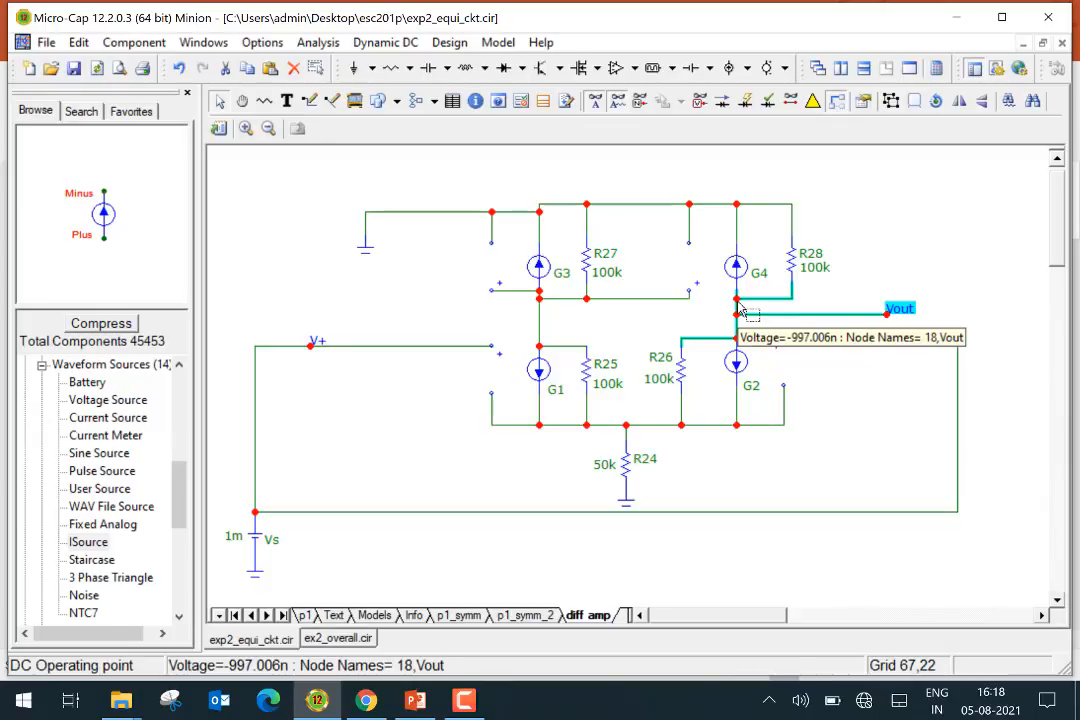
click(539, 305)
click(755, 312)
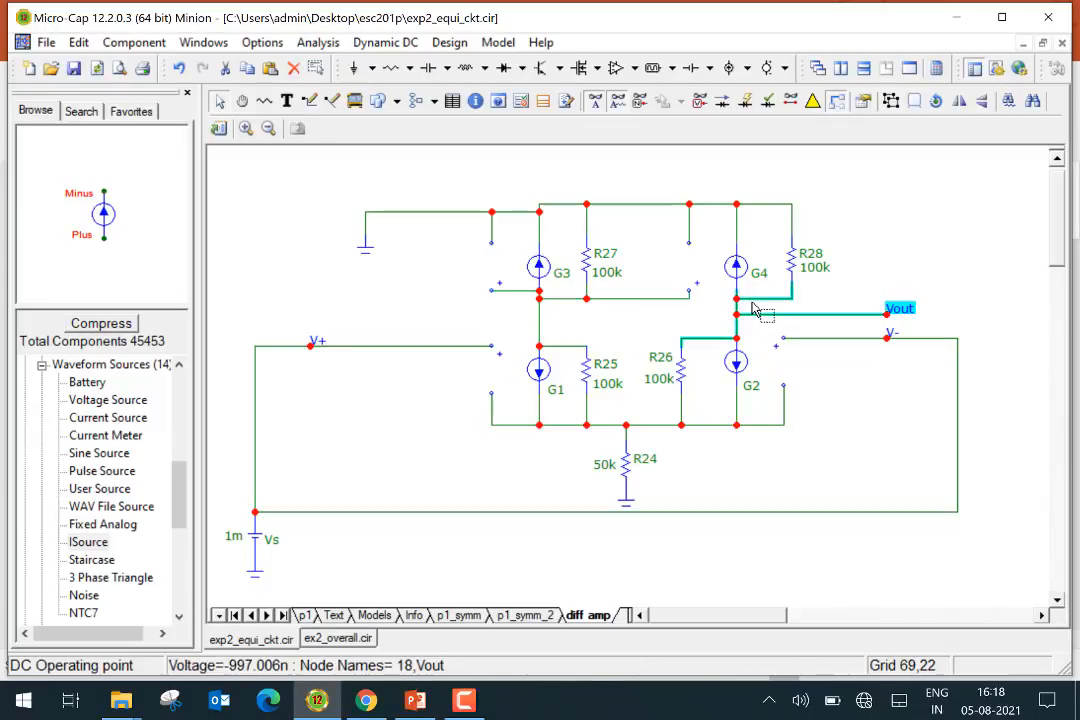
mouse_move(747, 309)
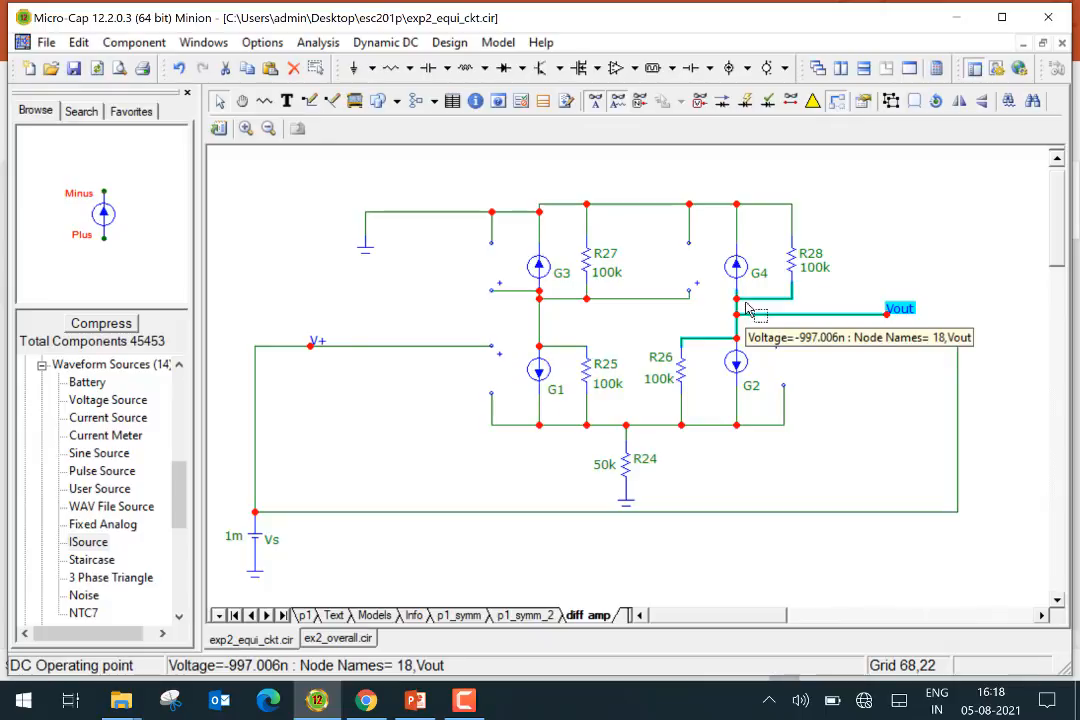
Show node voltages and set the source Vs to 2m
click(699, 102)
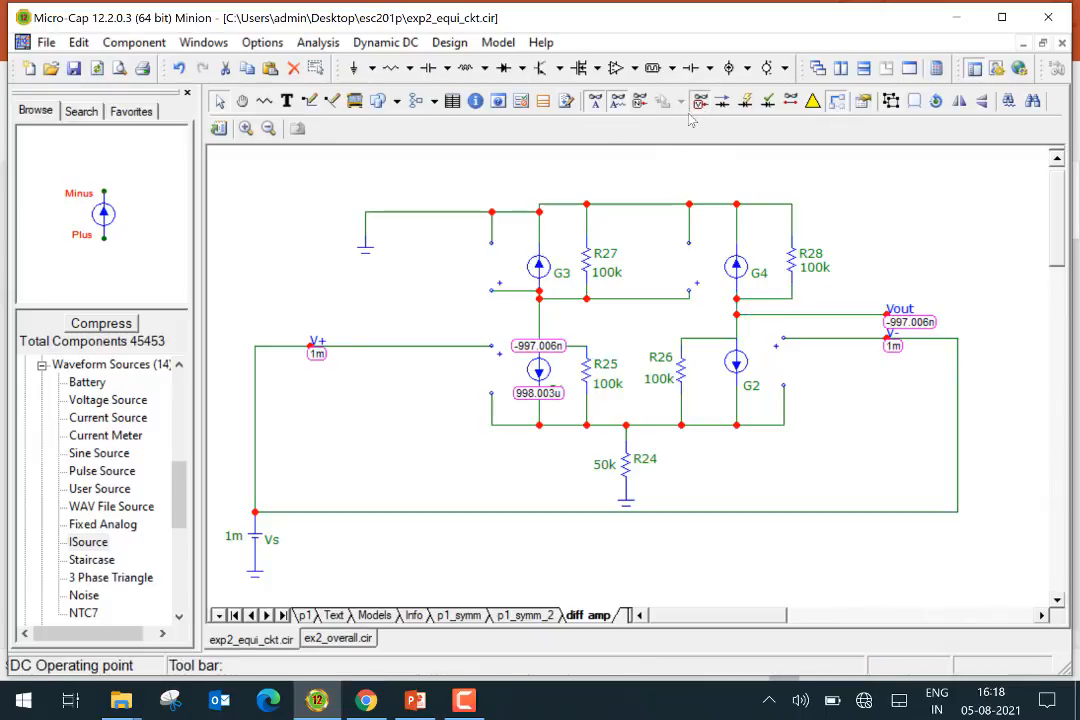
mouse_move(536, 355)
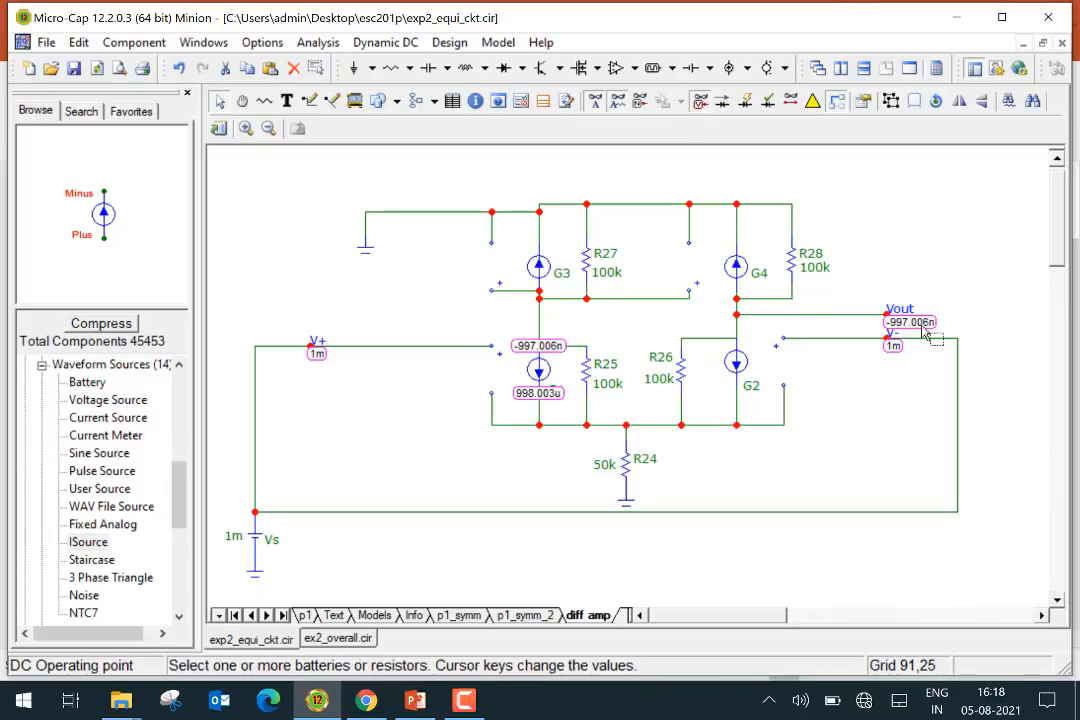
click(233, 540)
click(235, 538)
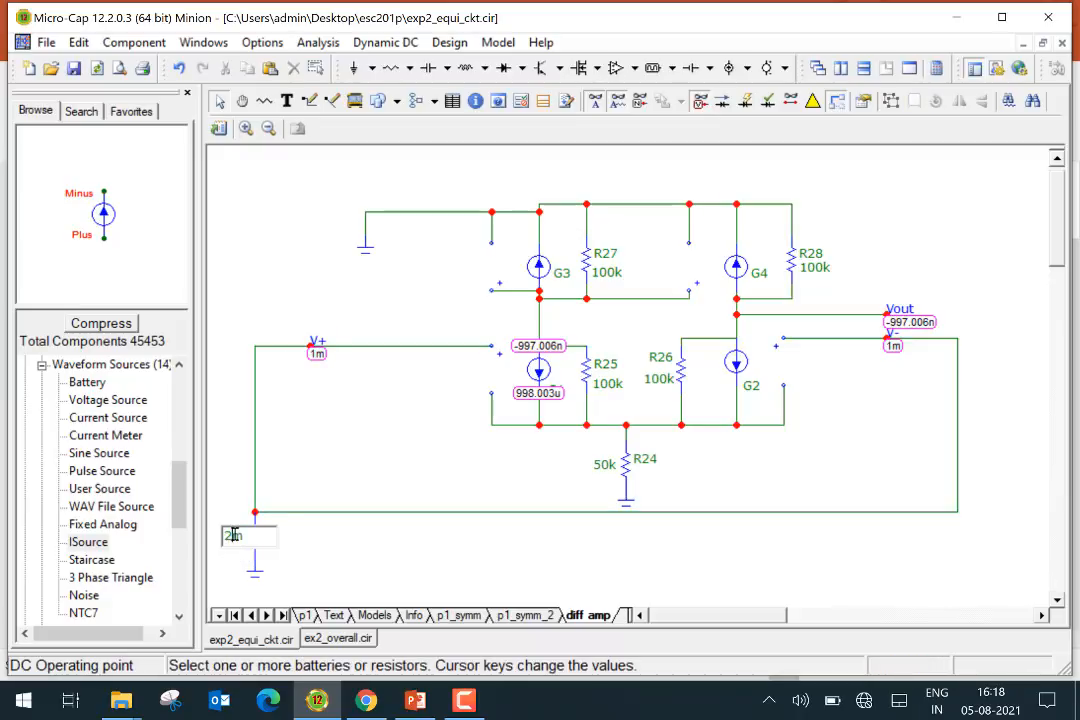
text(2m)
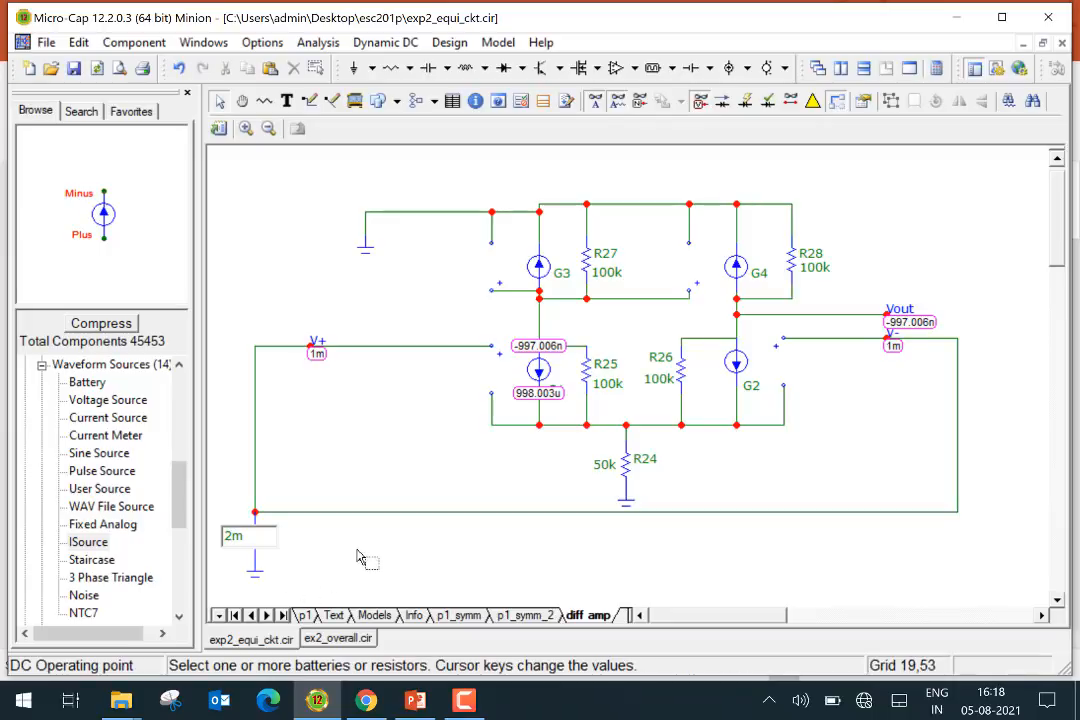
key(Return)
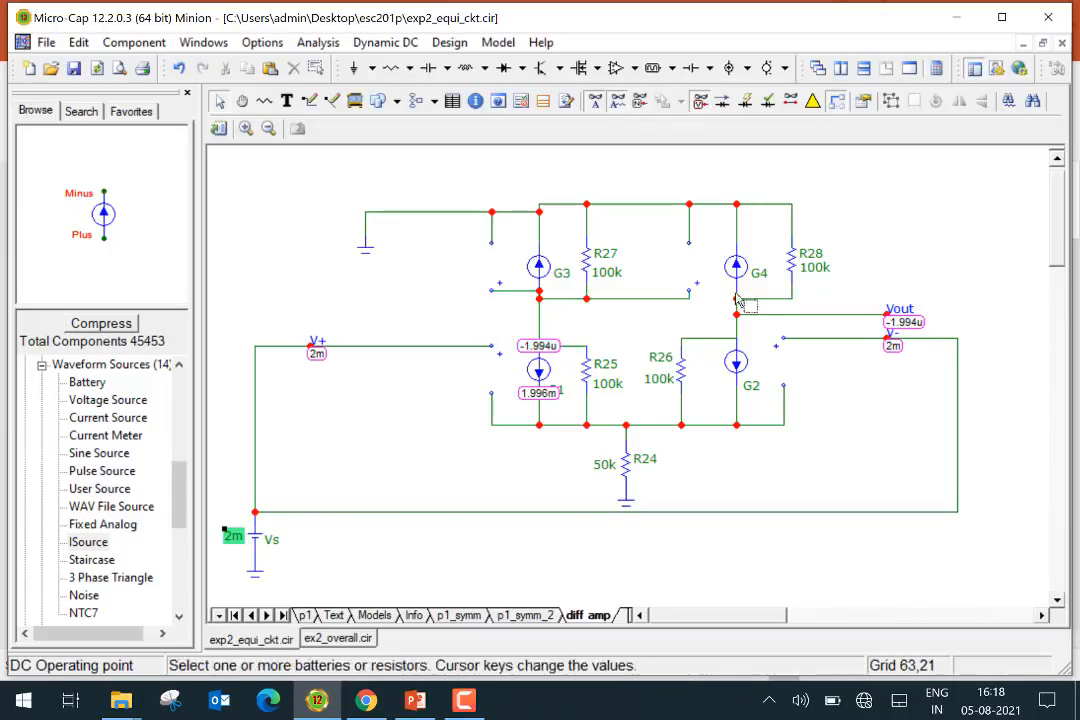
mouse_move(752, 303)
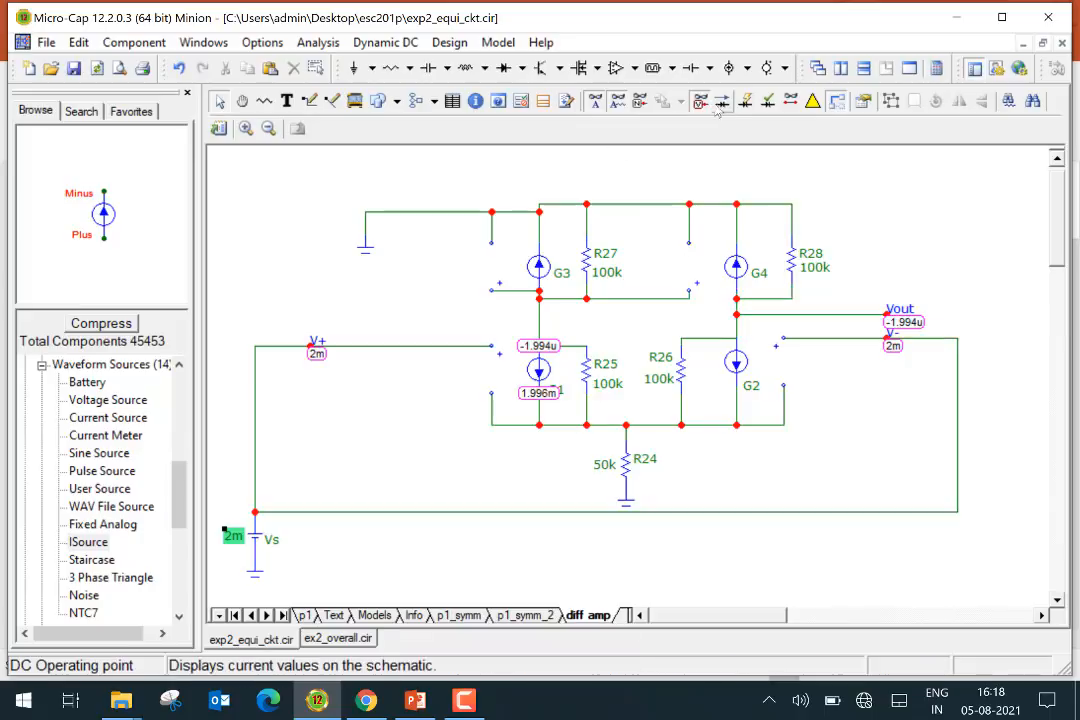
Hide node voltages and move resistor R24 together with its ground to the left
click(702, 102)
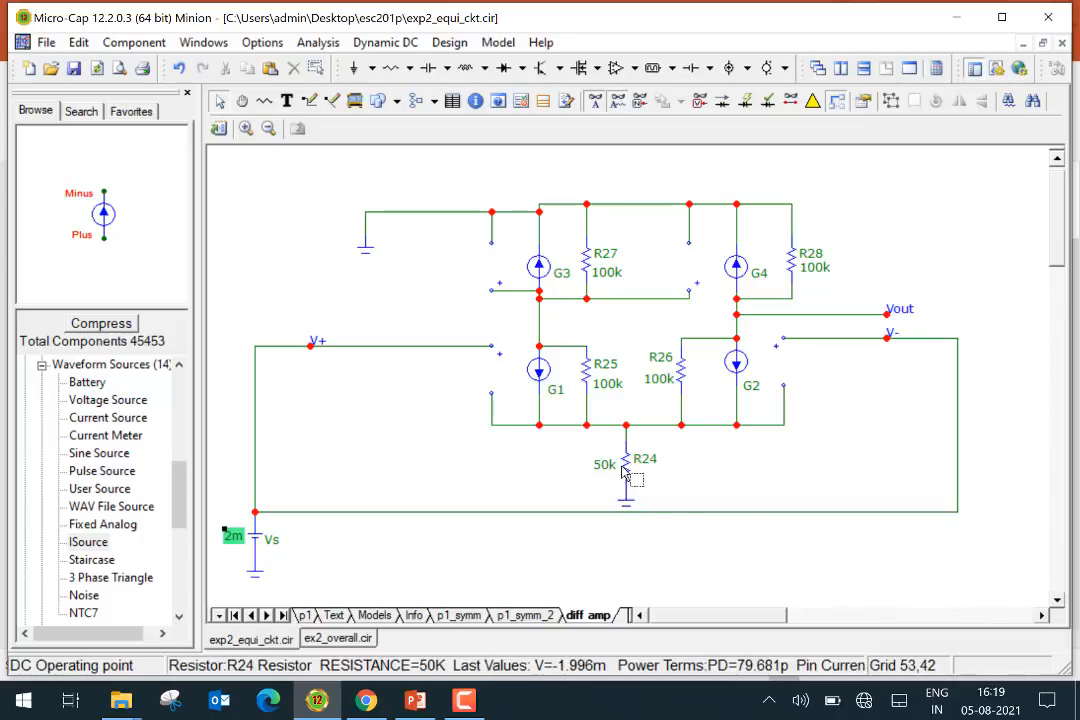
mouse_move(627, 476)
drag(627, 452, 592, 455)
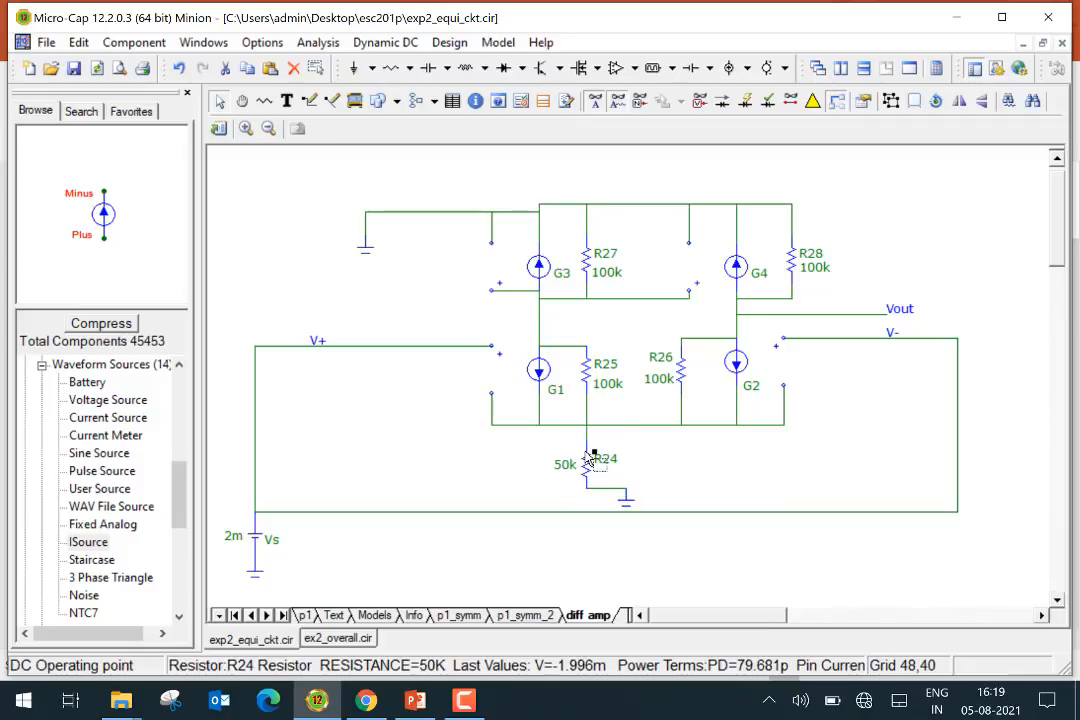
drag(626, 502, 592, 503)
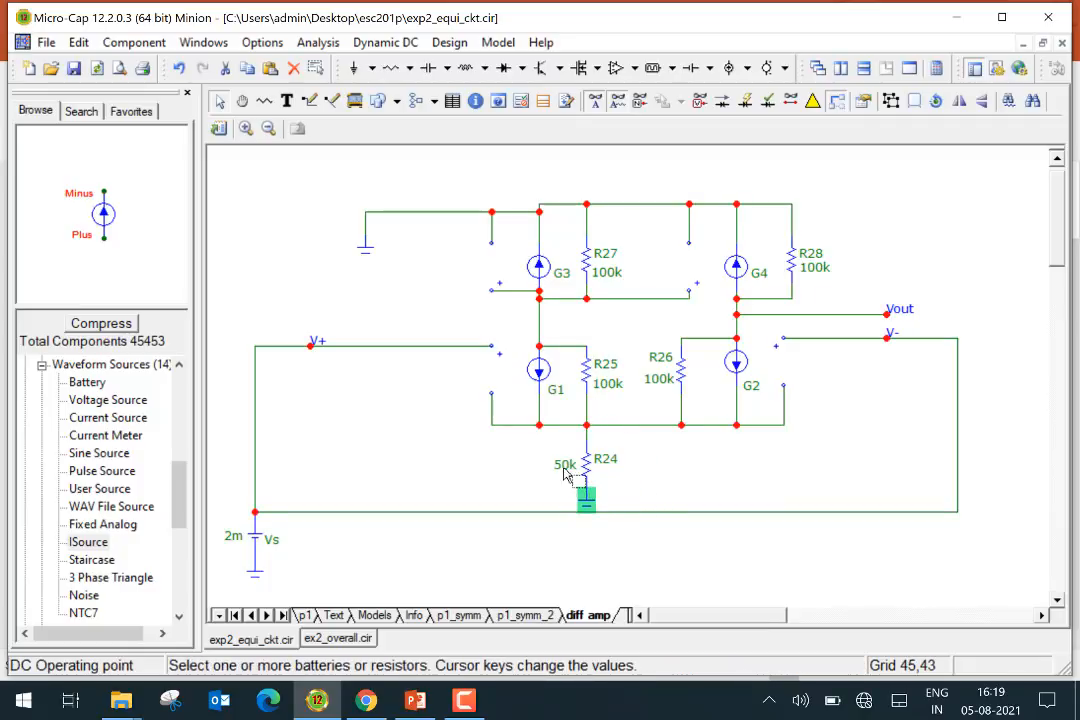
Set resistor R24's value to 100k
double_click(565, 470)
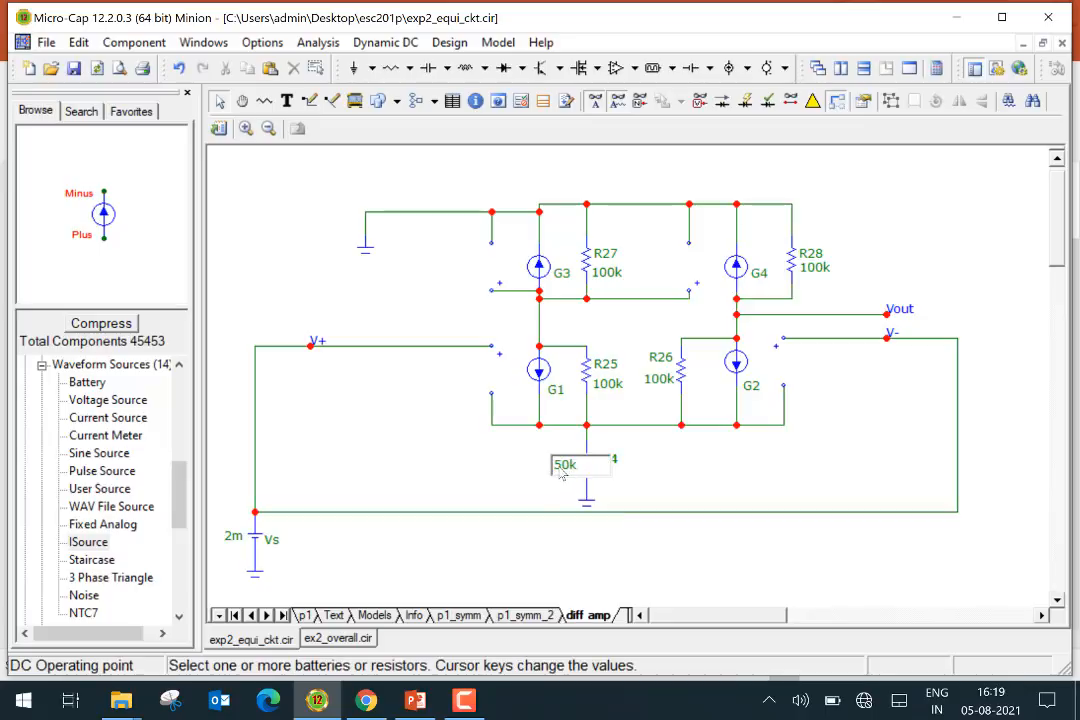
text(10)
click(541, 473)
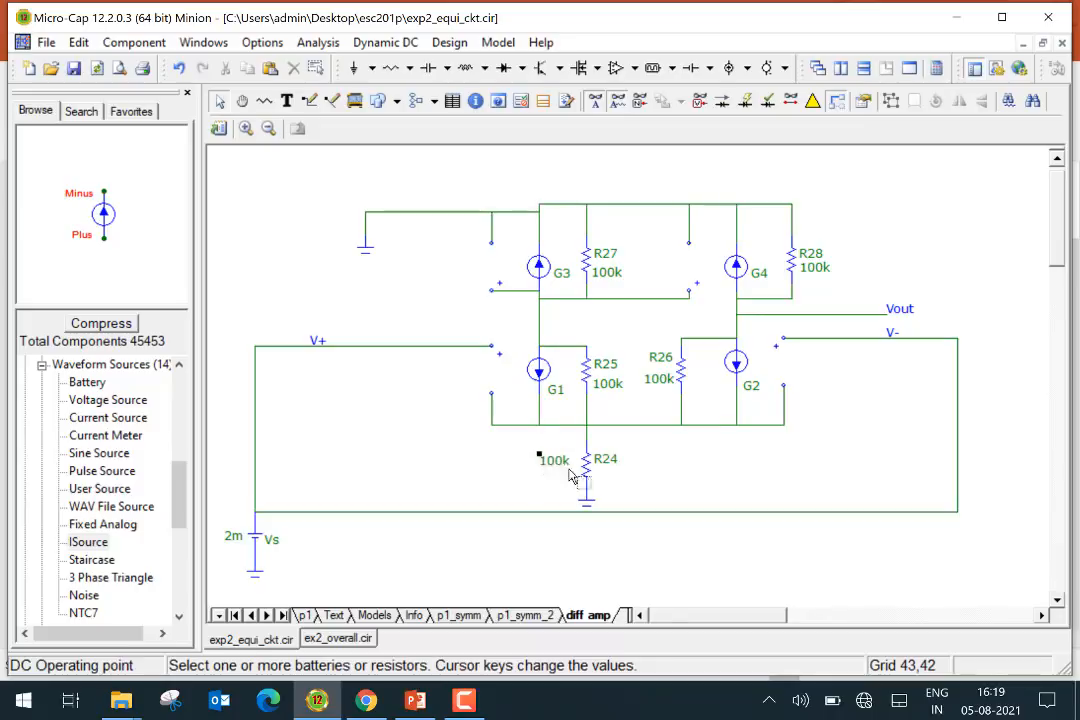
Place a vertical 100k resistor R29 below R26 and attach a ground to its lower end
click(411, 70)
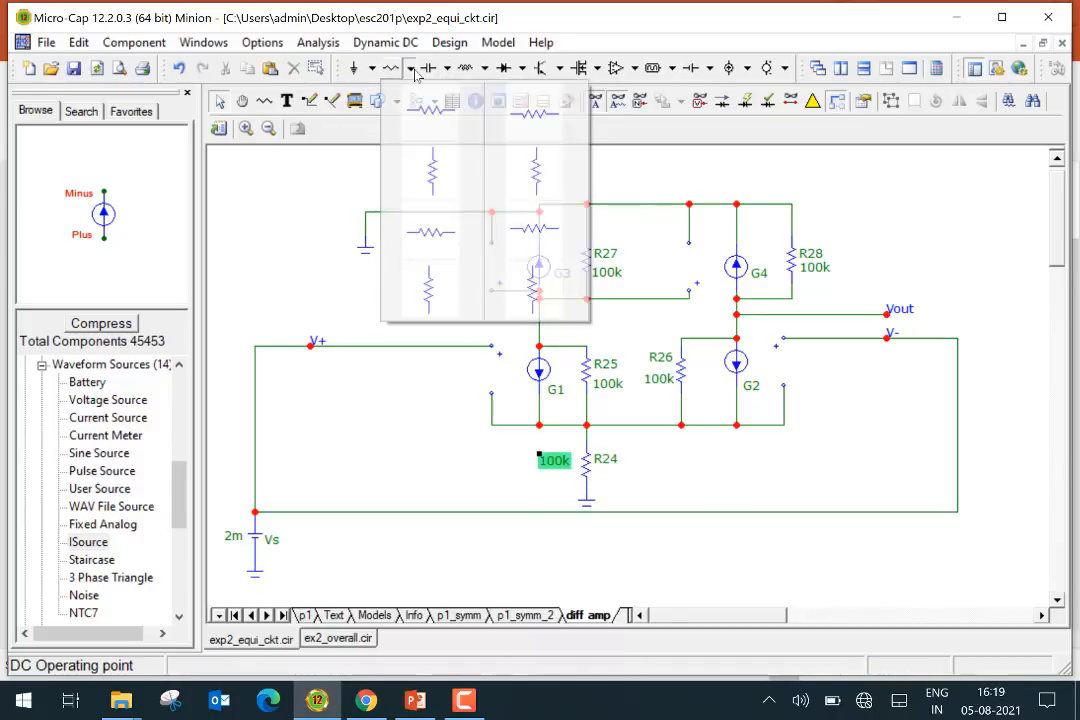
click(434, 169)
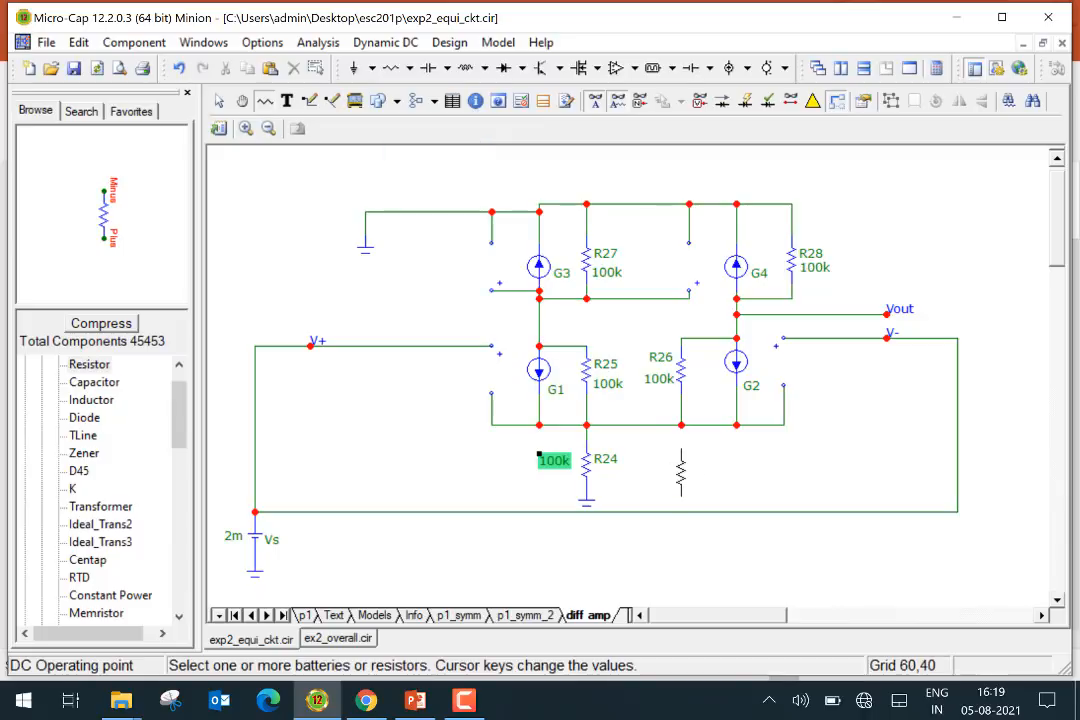
click(615, 441)
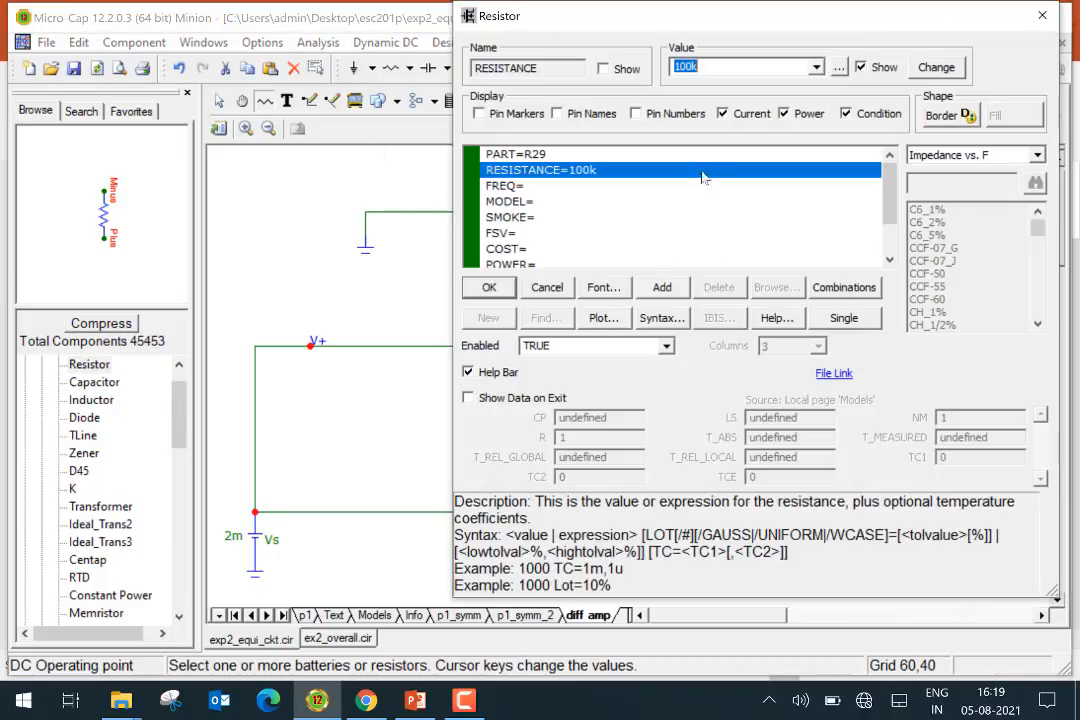
click(490, 288)
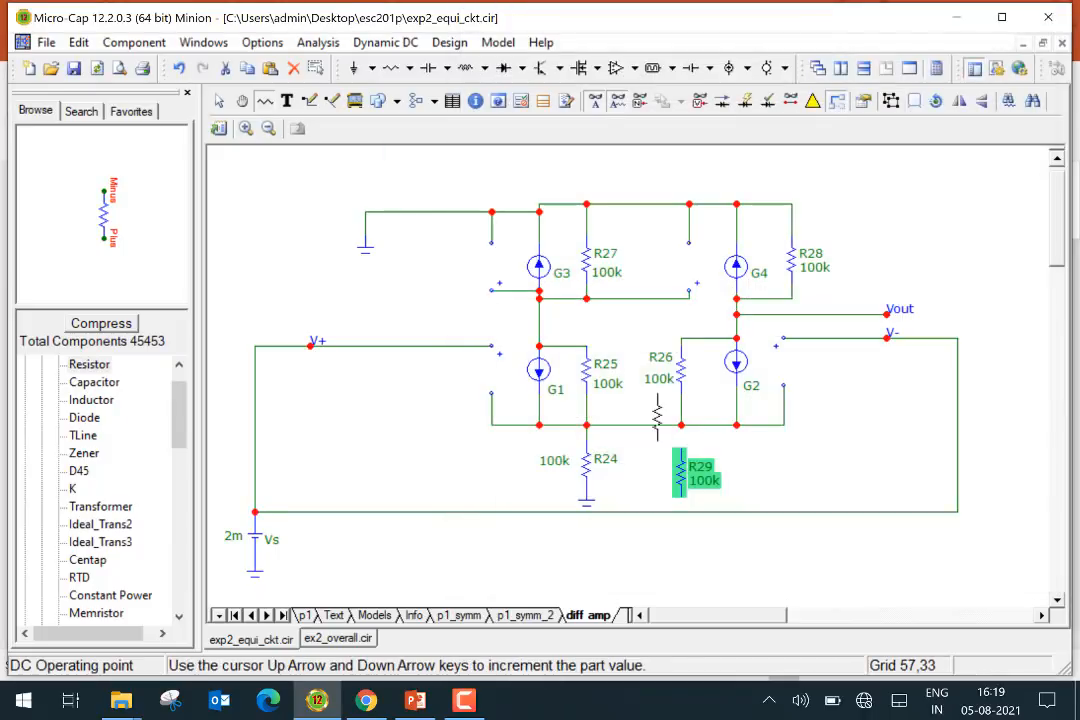
click(353, 68)
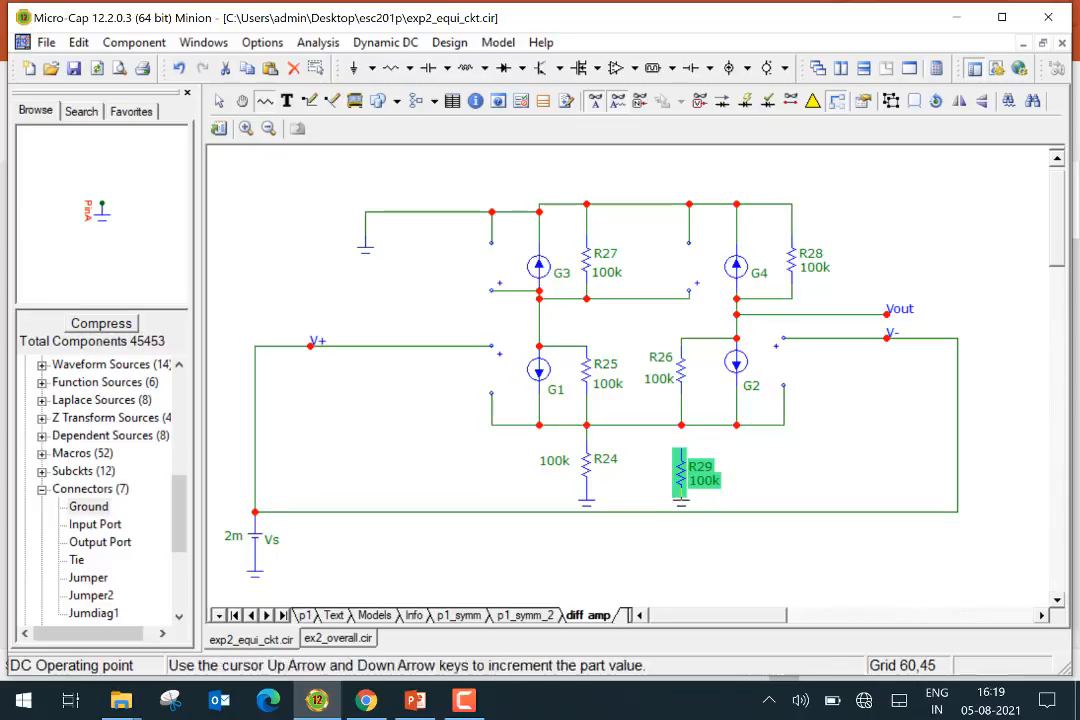
click(681, 500)
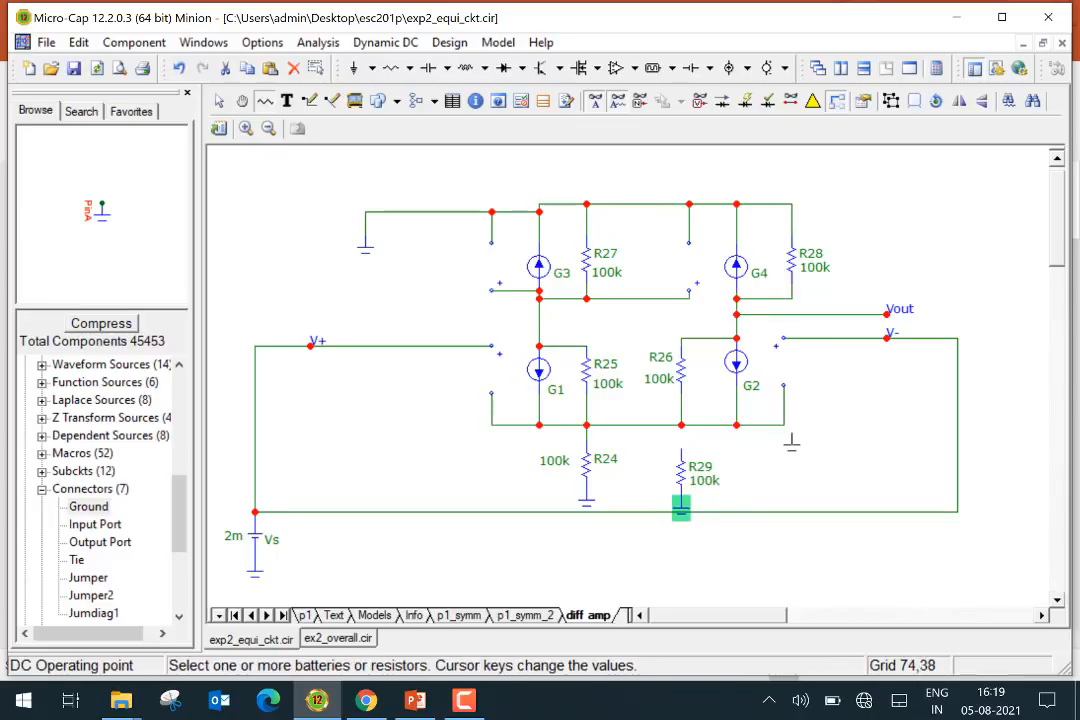
Draw a wire from the top of R29 up to the bottom node under R26
click(310, 102)
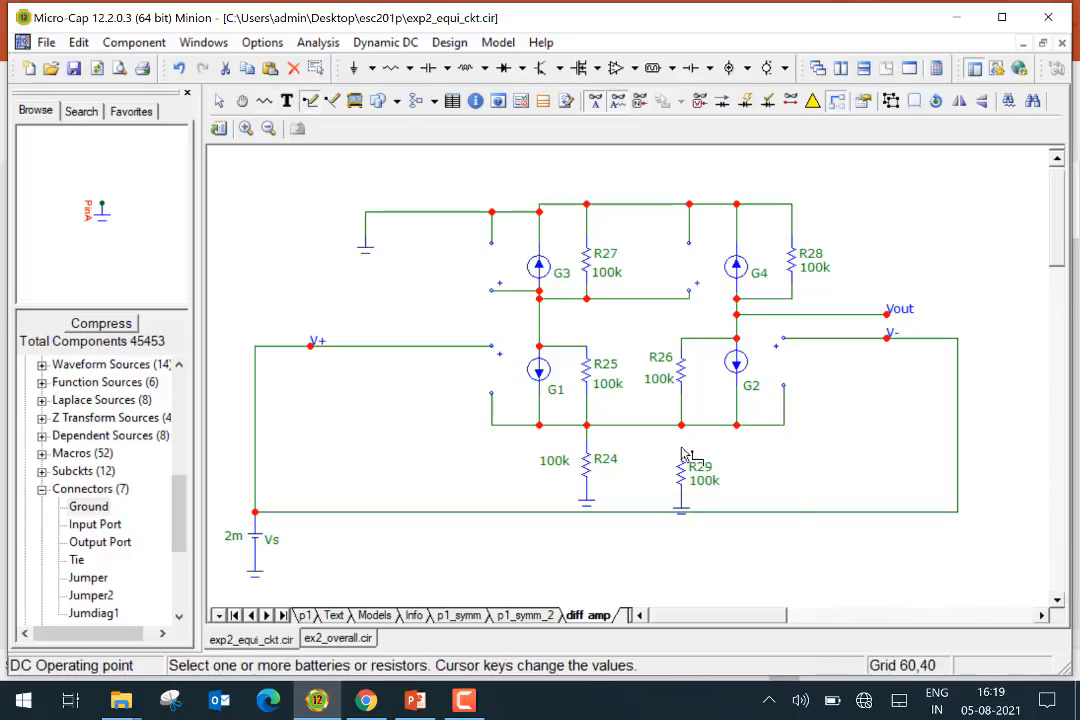
drag(682, 455, 681, 427)
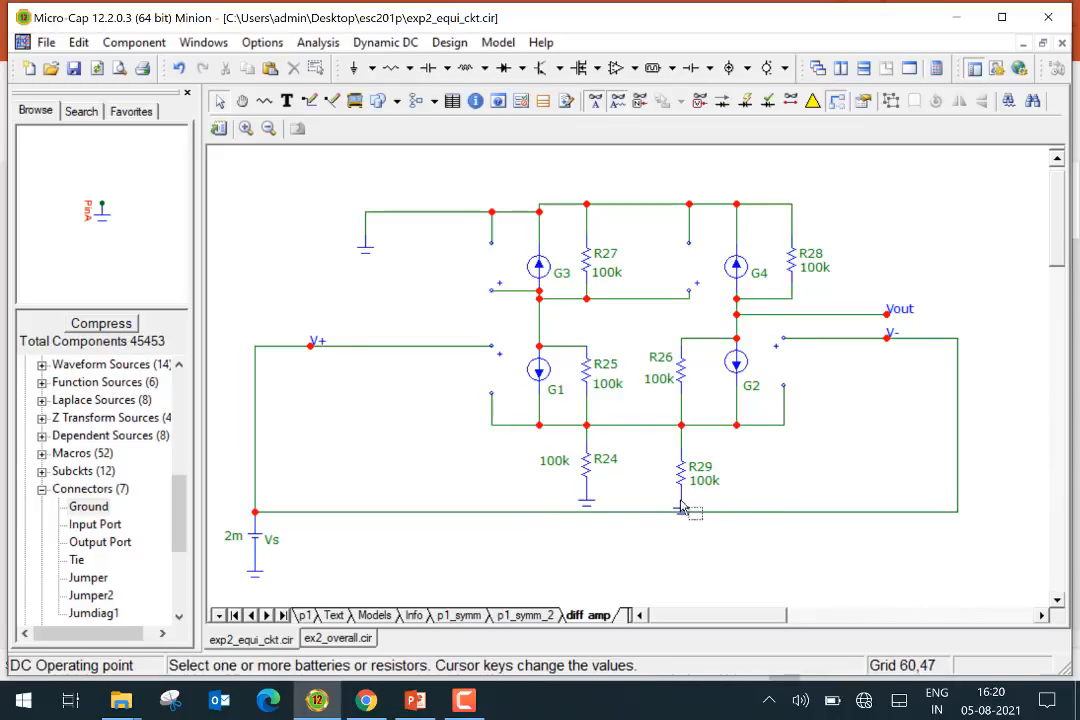
mouse_move(540, 300)
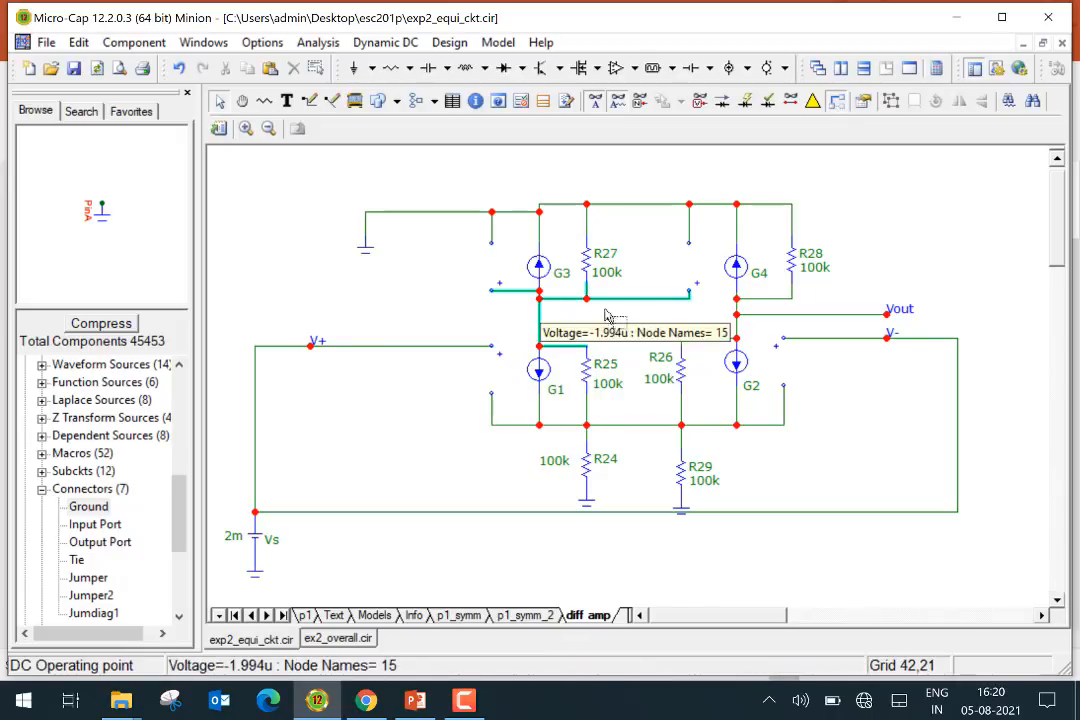
mouse_move(737, 316)
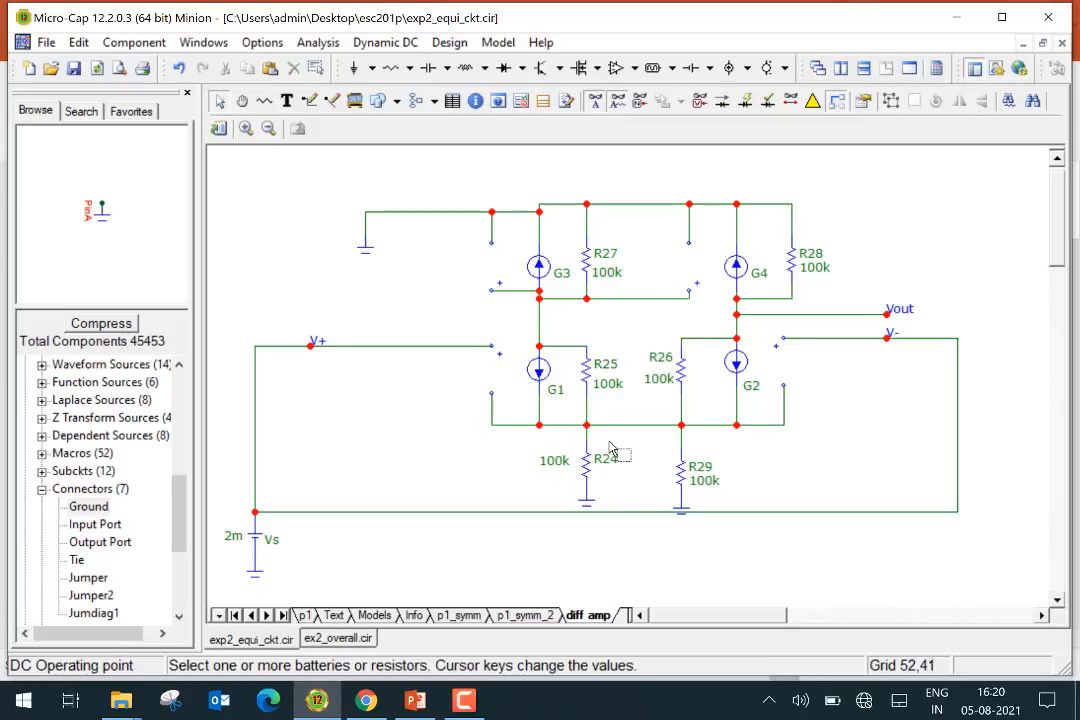
mouse_move(586, 432)
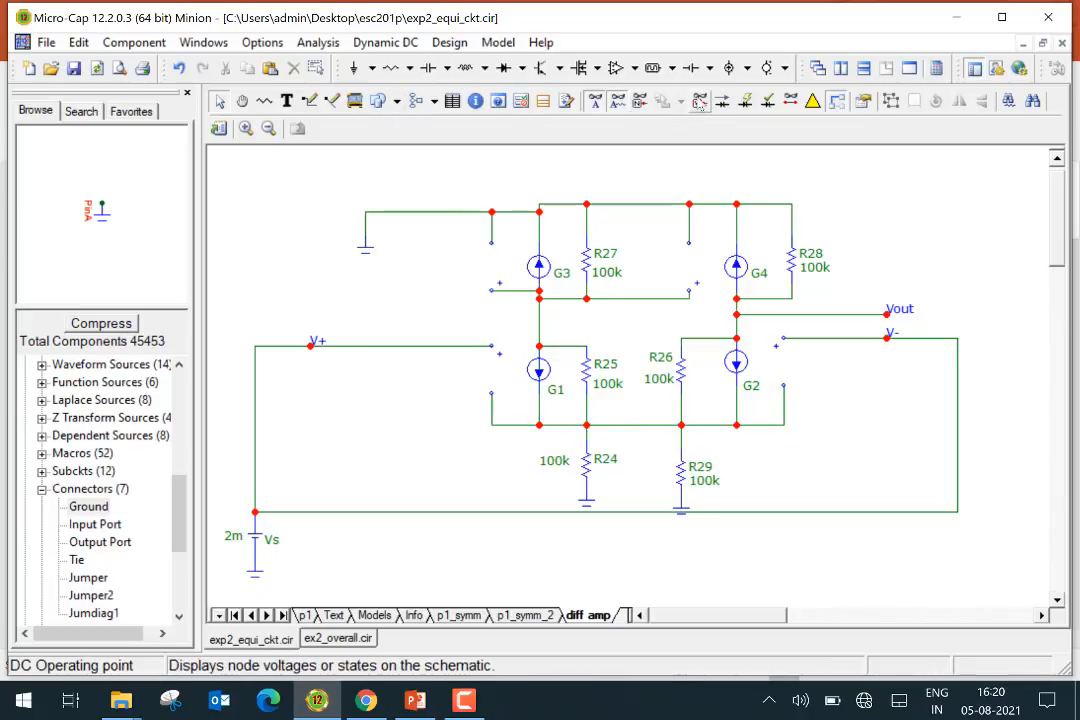
Show node voltages and cut the bottom wire segment between the R24 and R29 nodes
click(699, 101)
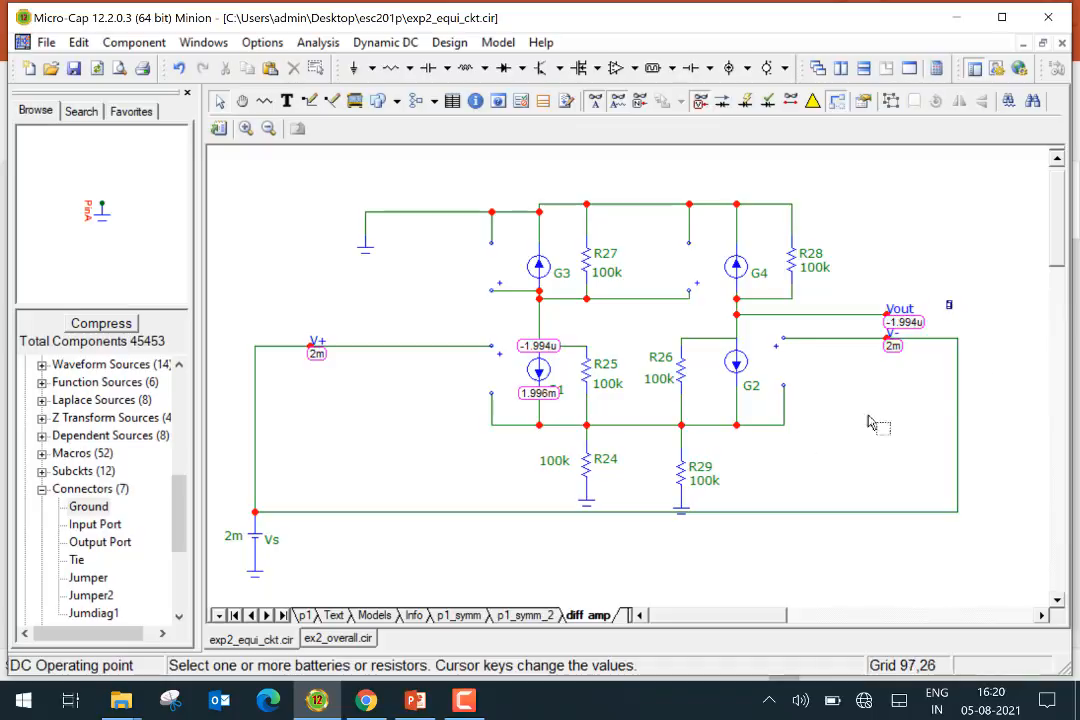
click(636, 427)
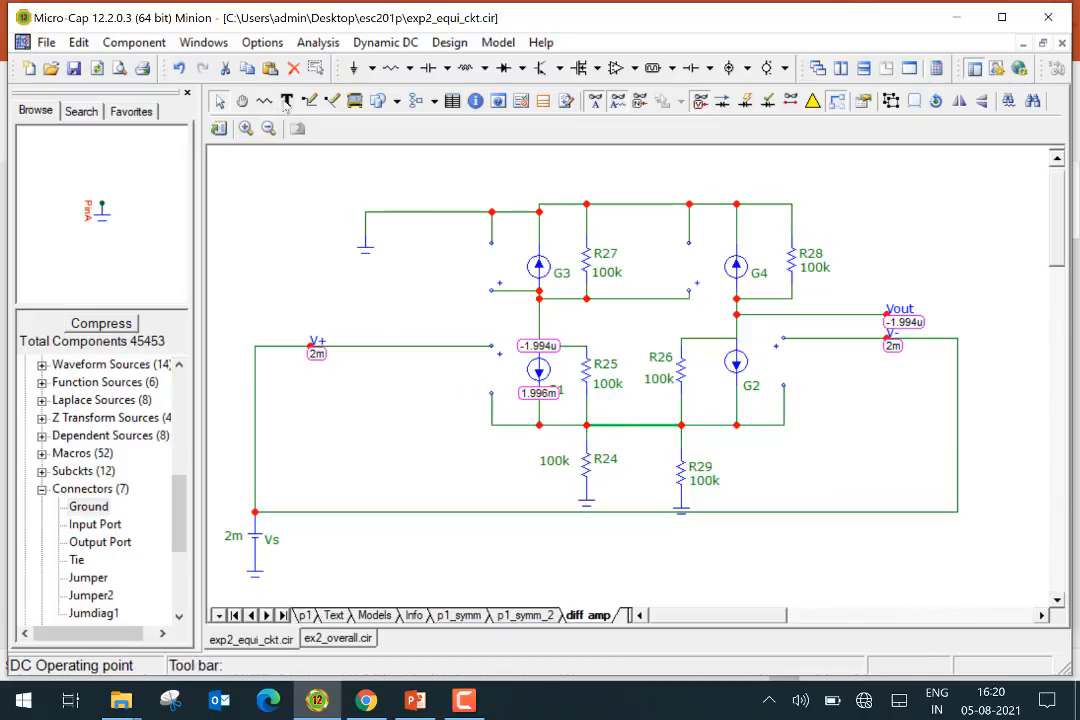
click(228, 70)
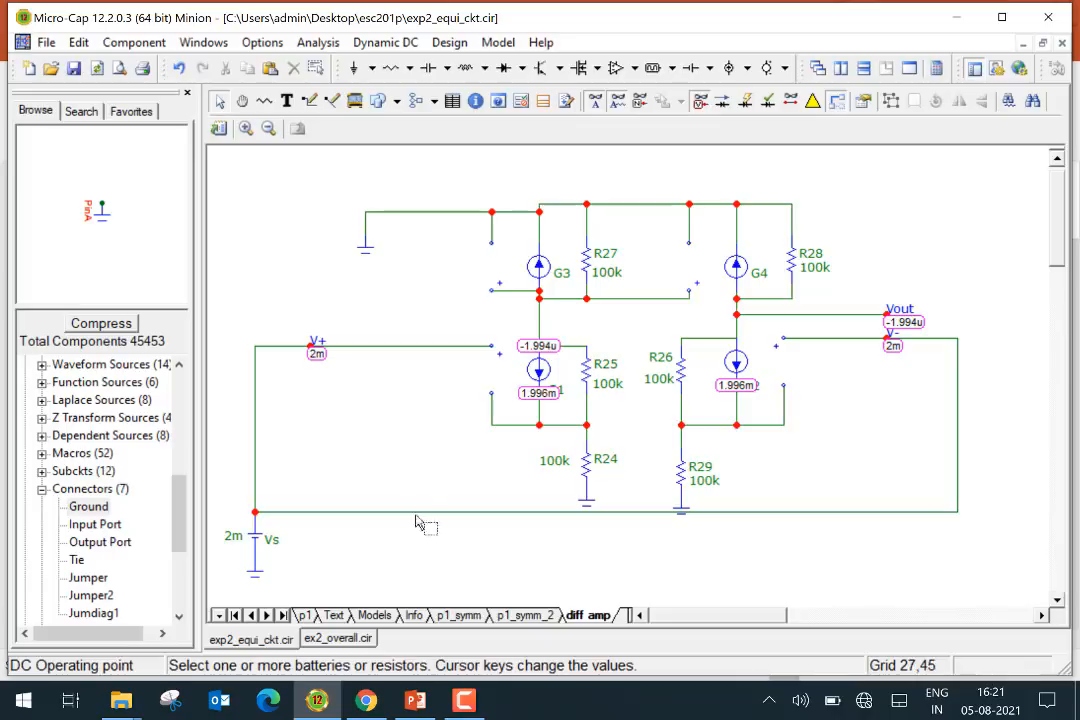
Switch to the ex2_overall.cir circuit file
click(350, 638)
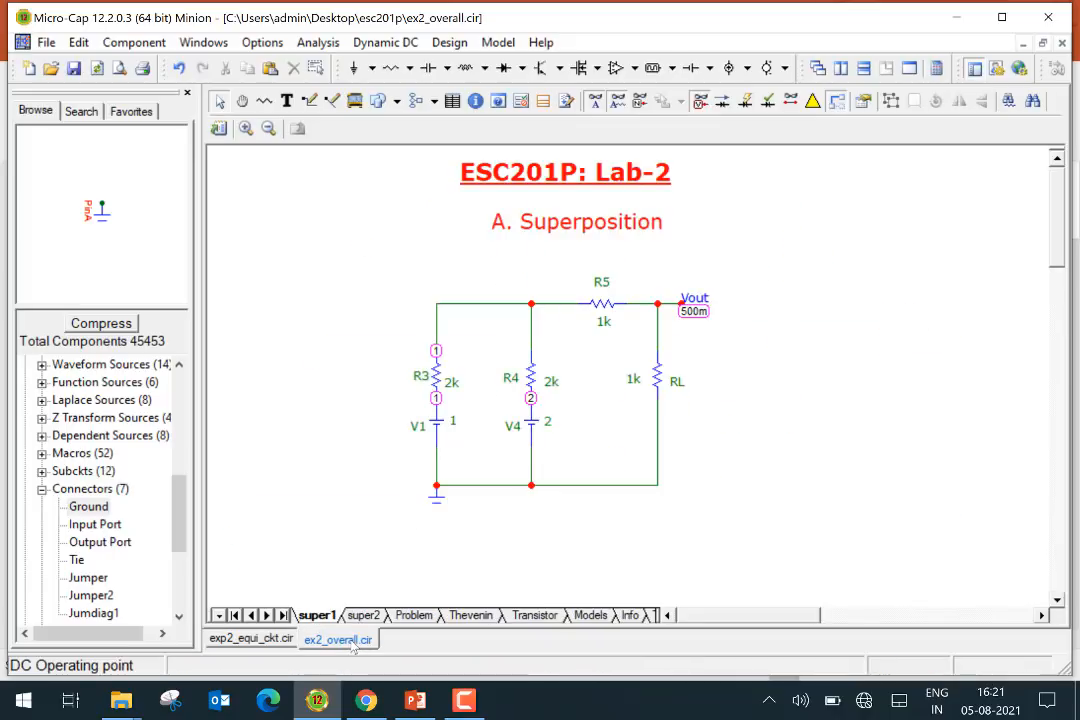
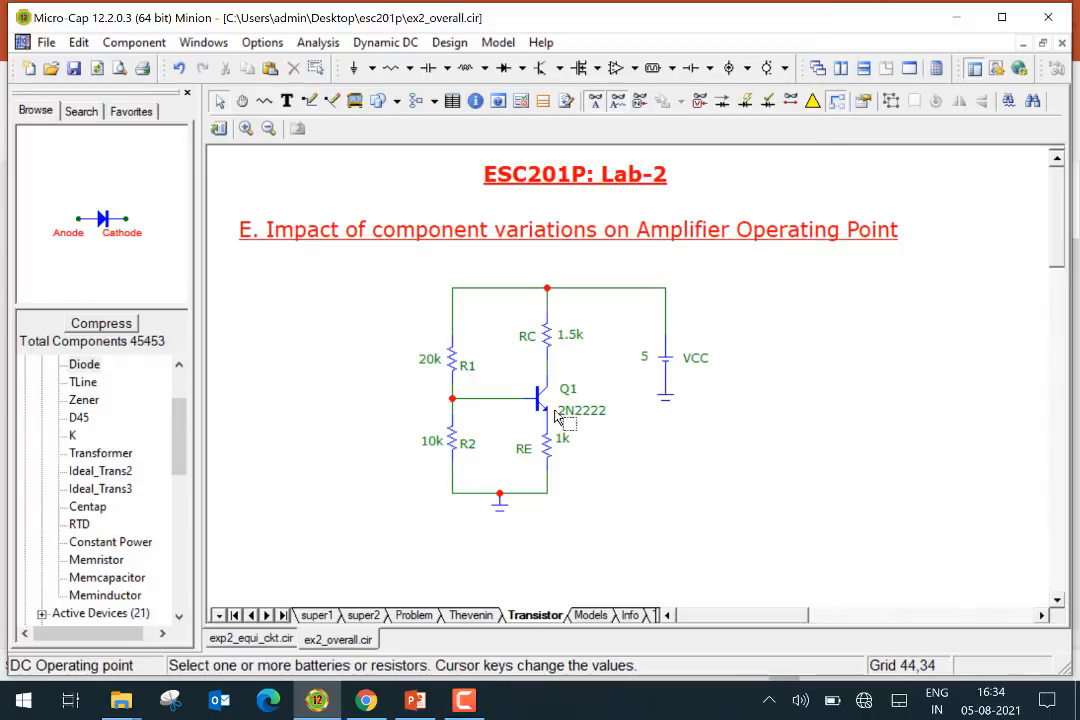
mouse_move(541, 405)
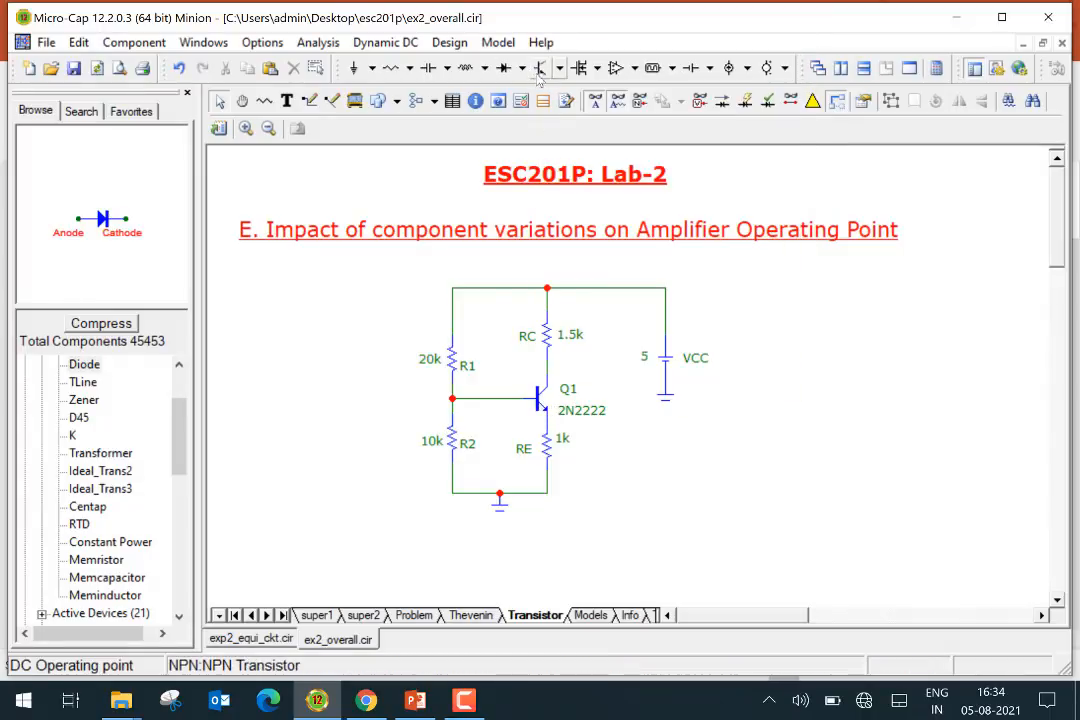
click(538, 68)
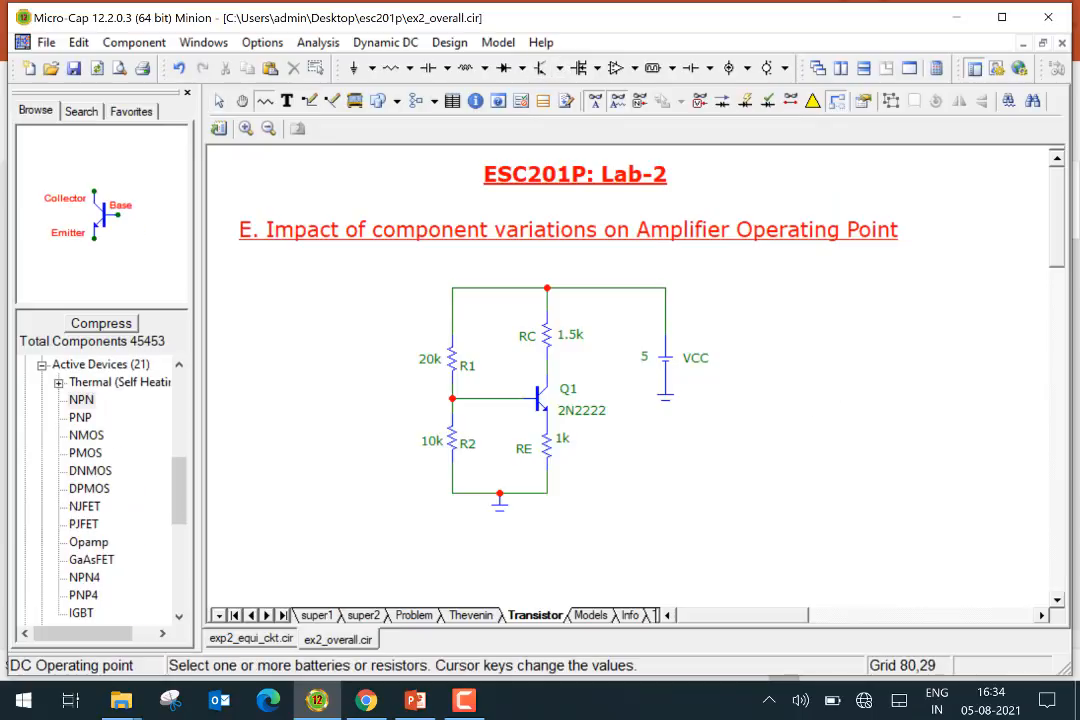
click(560, 68)
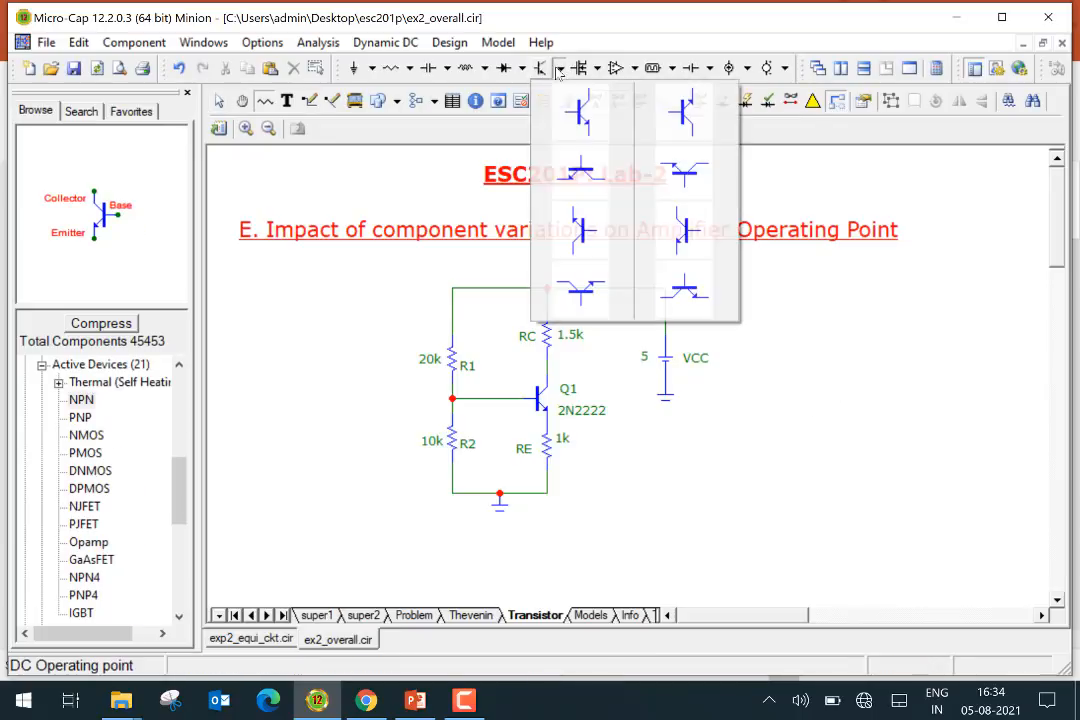
click(577, 131)
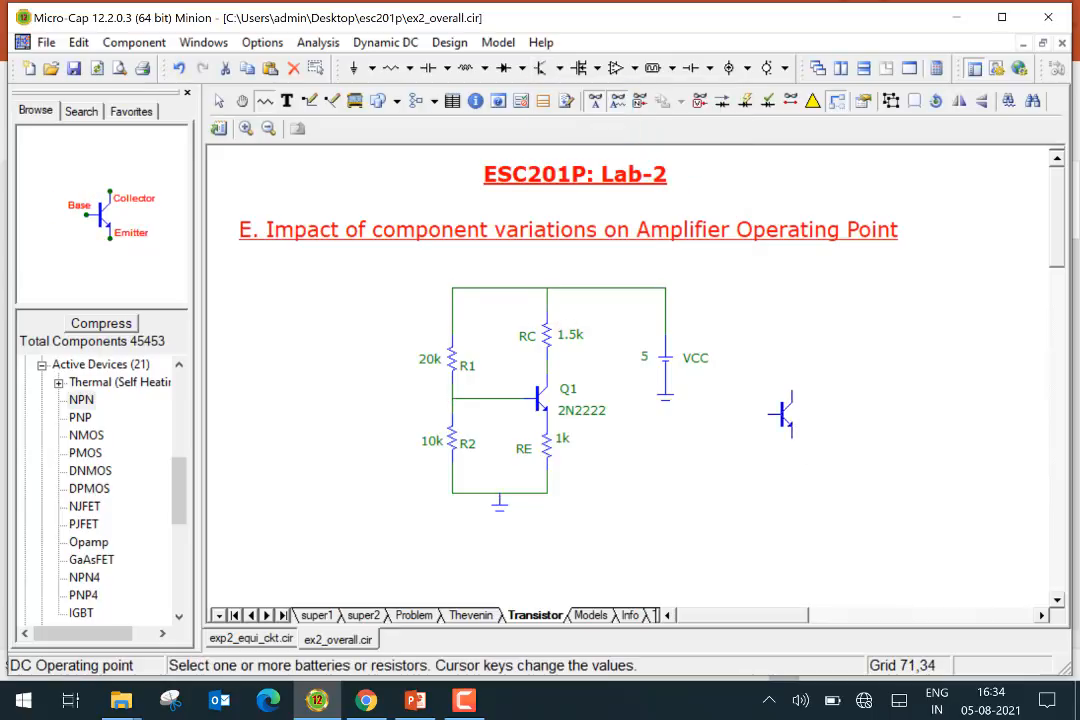
click(783, 414)
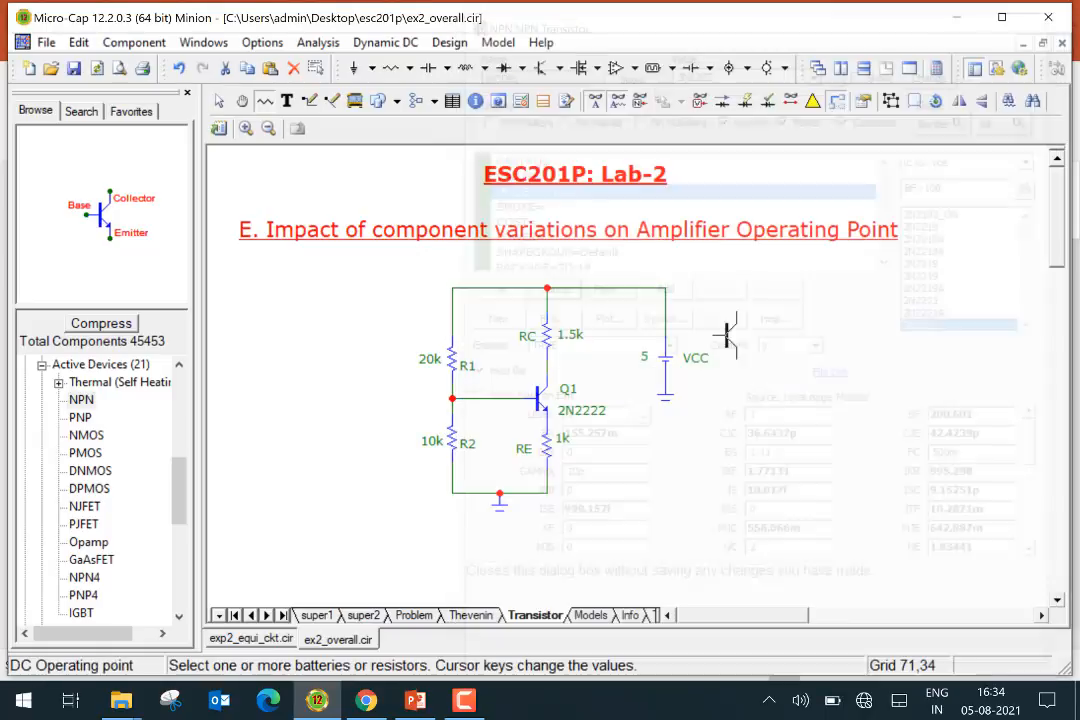
click(547, 287)
click(221, 104)
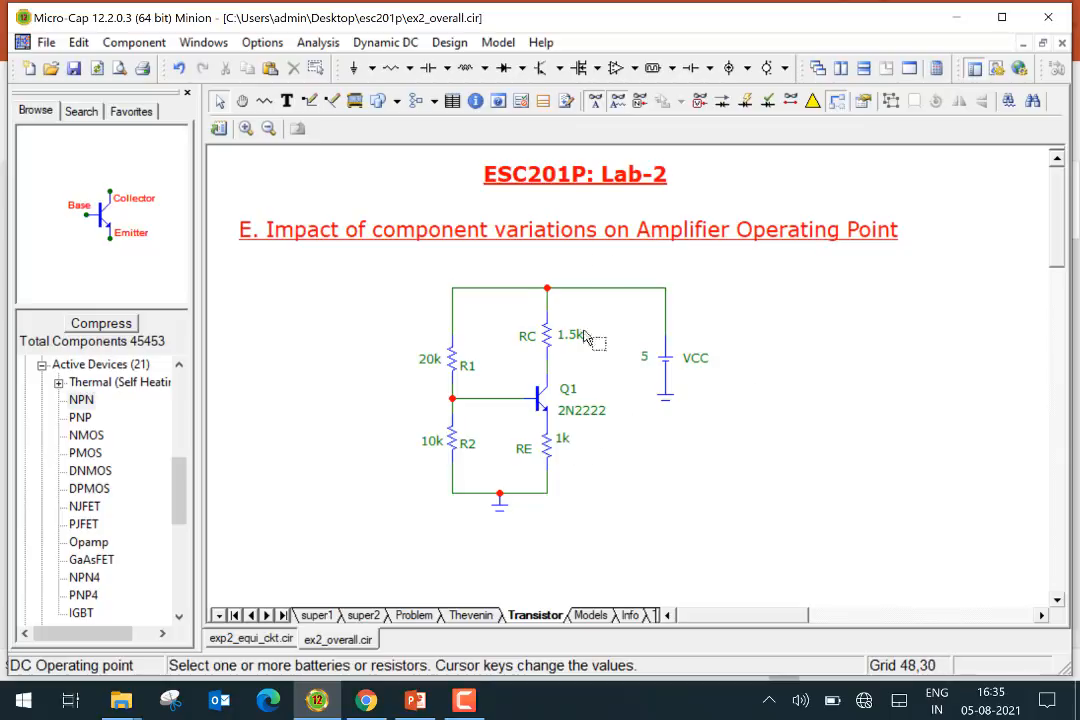
Display the branch currents and then the node voltages on the amplifier schematic, switching each display off again
click(722, 102)
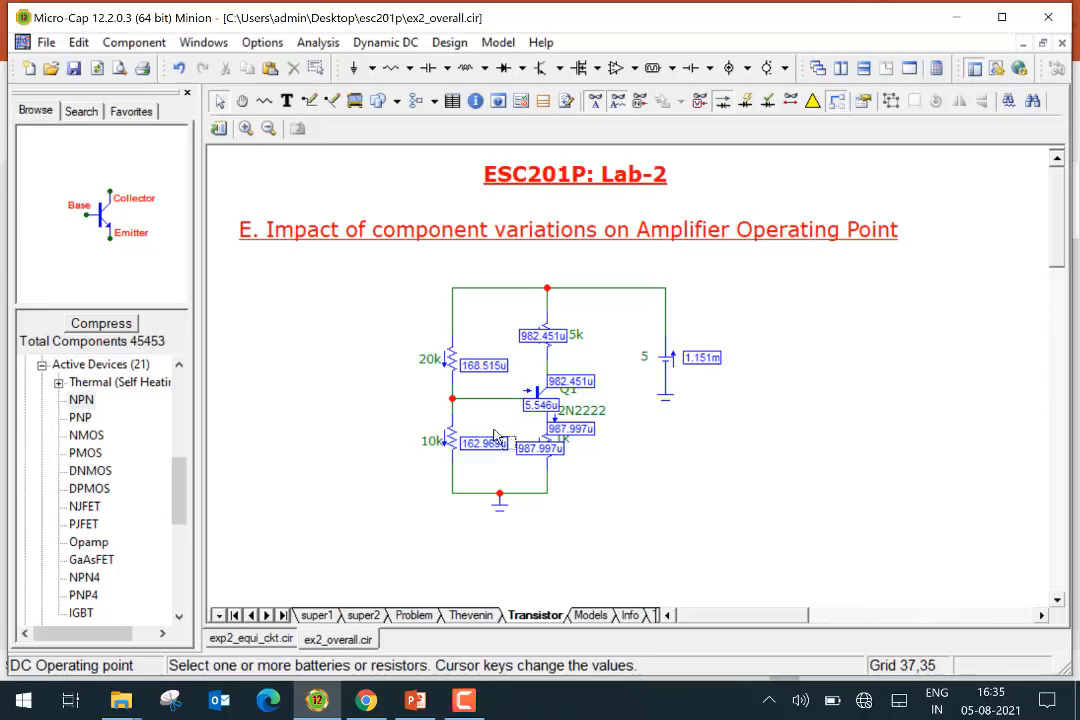
click(724, 102)
click(699, 101)
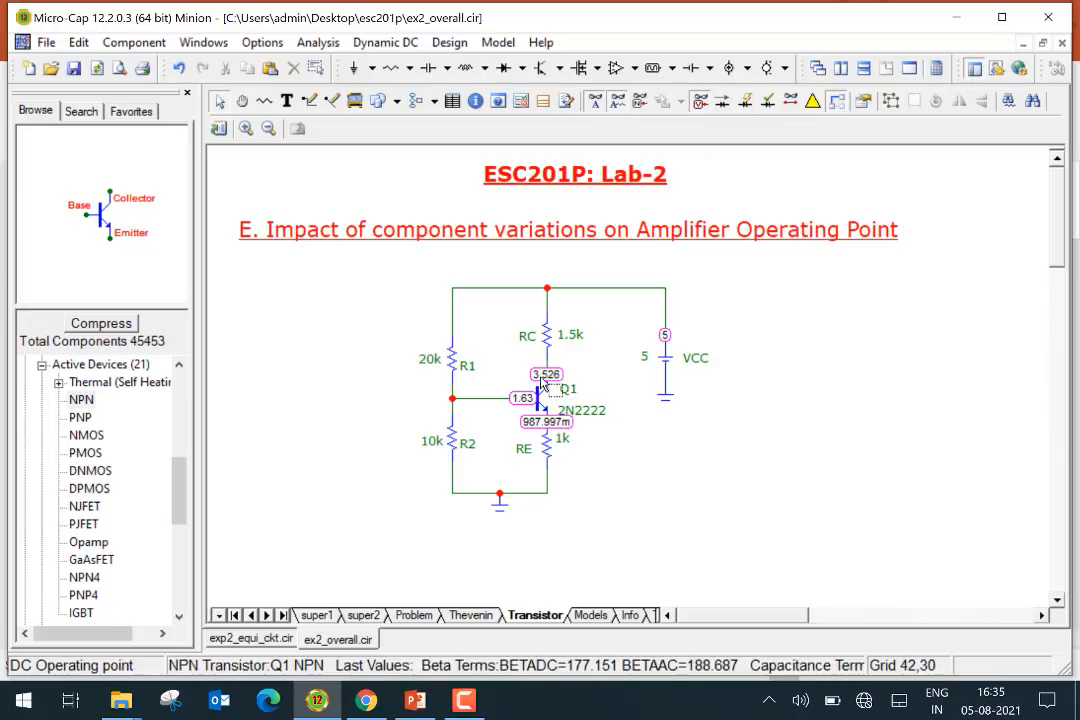
mouse_move(546, 412)
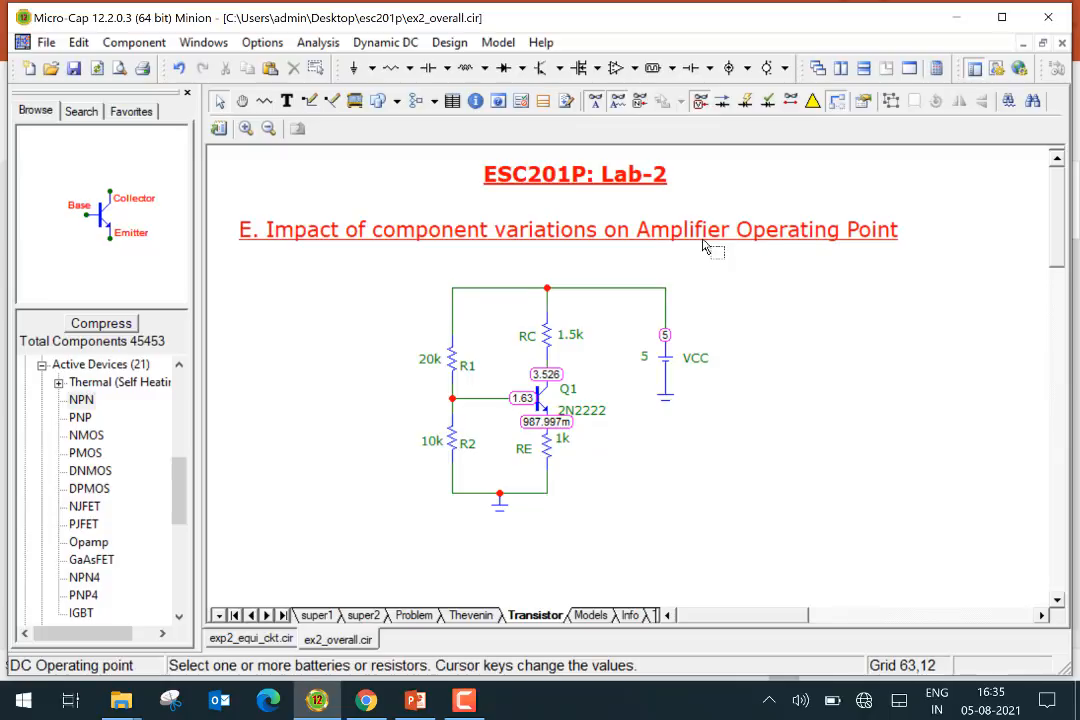
click(701, 102)
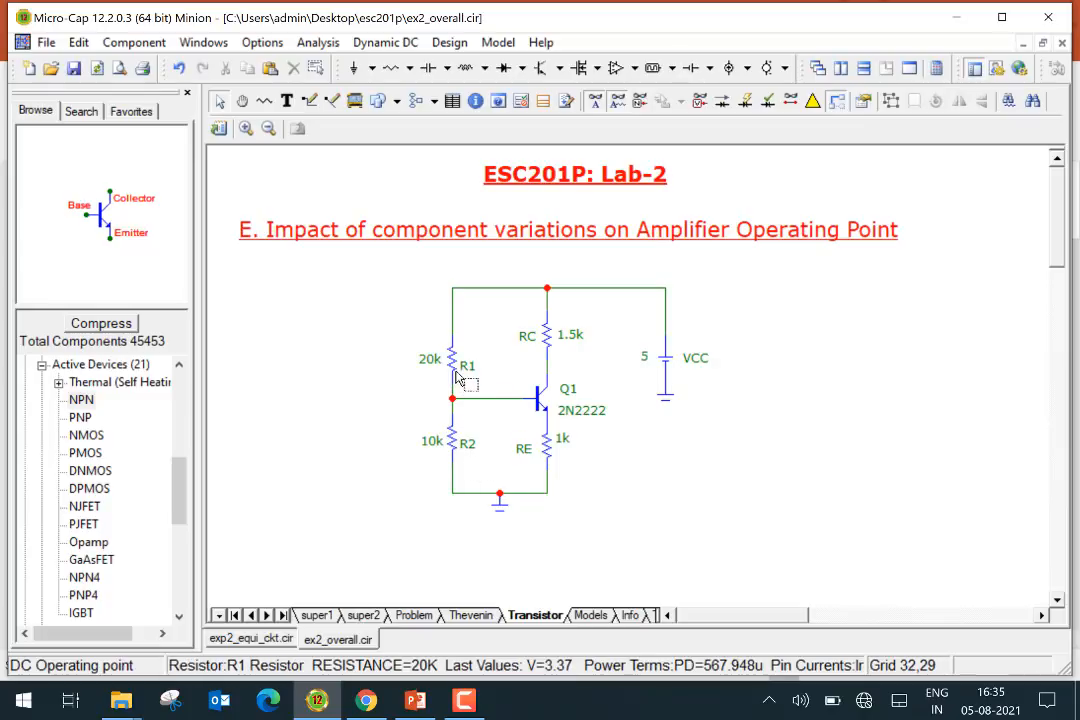
Open transistor Q1's properties and examine its forward beta BF model parameter, closing the dialog without changes
mouse_move(457, 377)
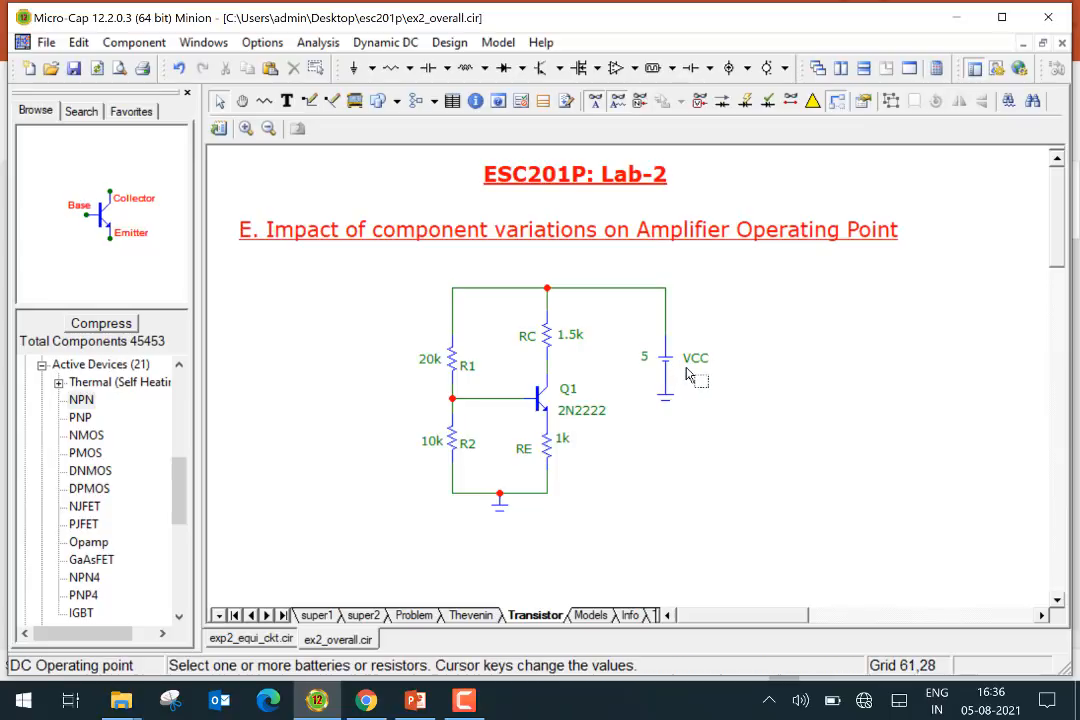
double_click(545, 410)
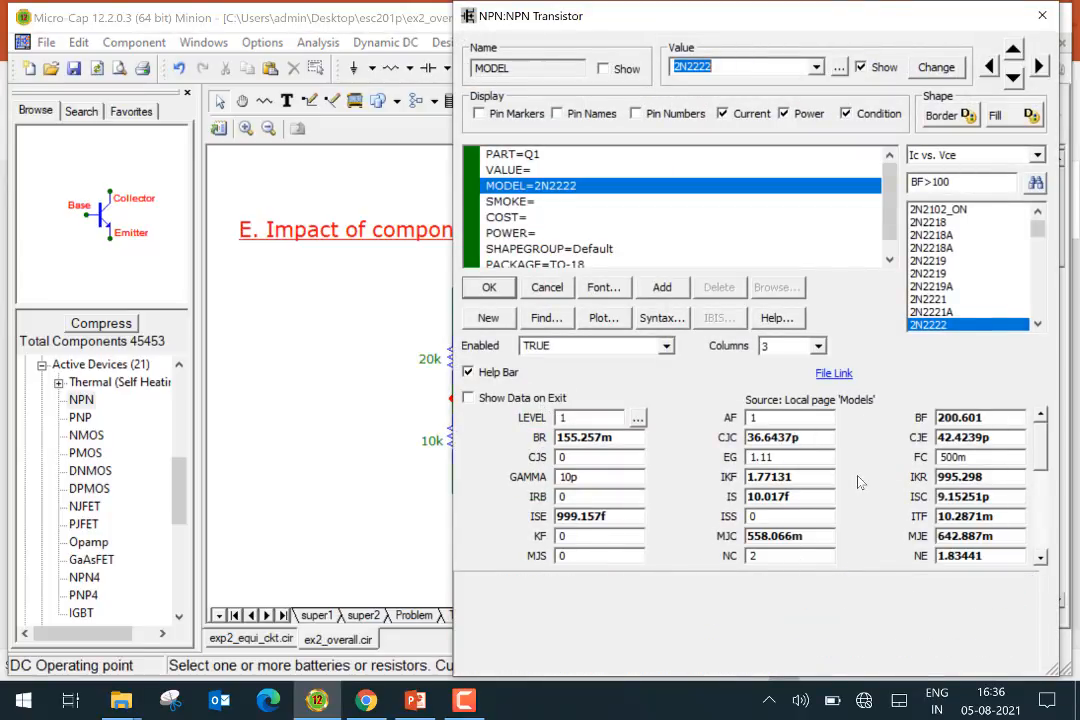
click(996, 415)
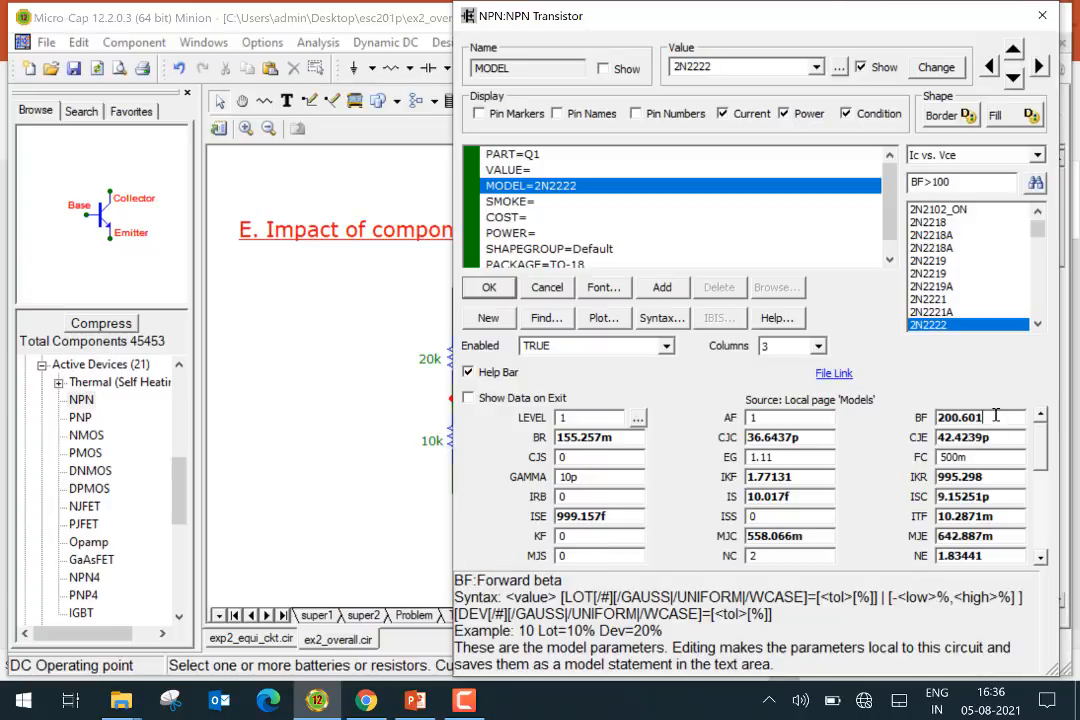
drag(996, 416, 905, 418)
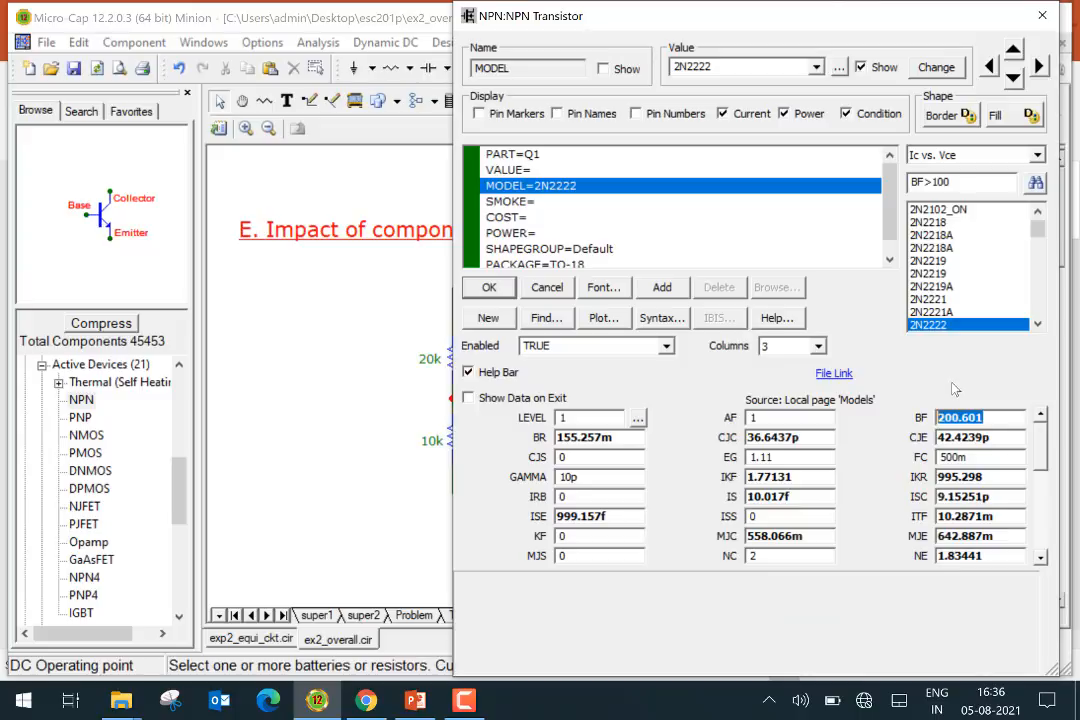
click(1000, 416)
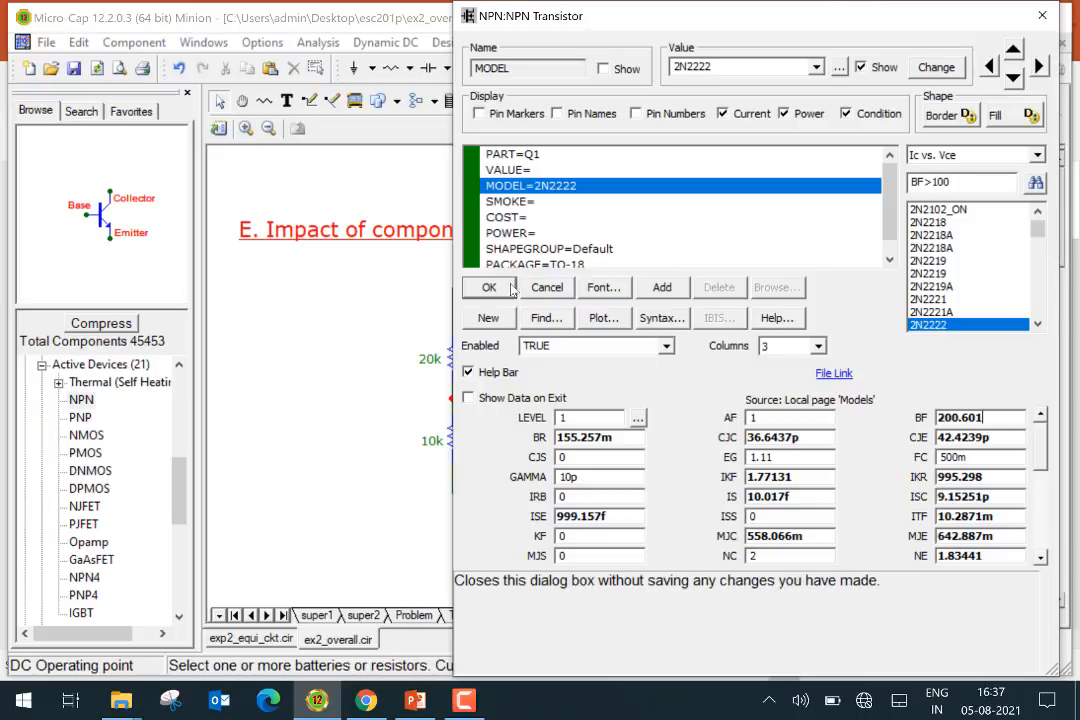
click(543, 288)
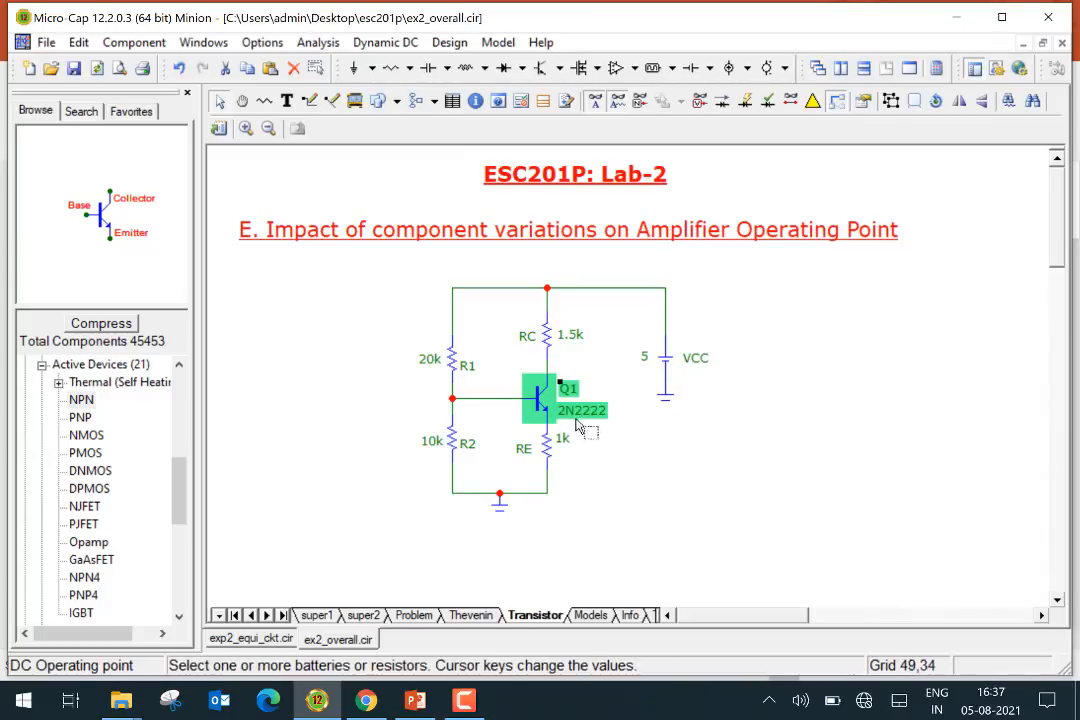
click(692, 464)
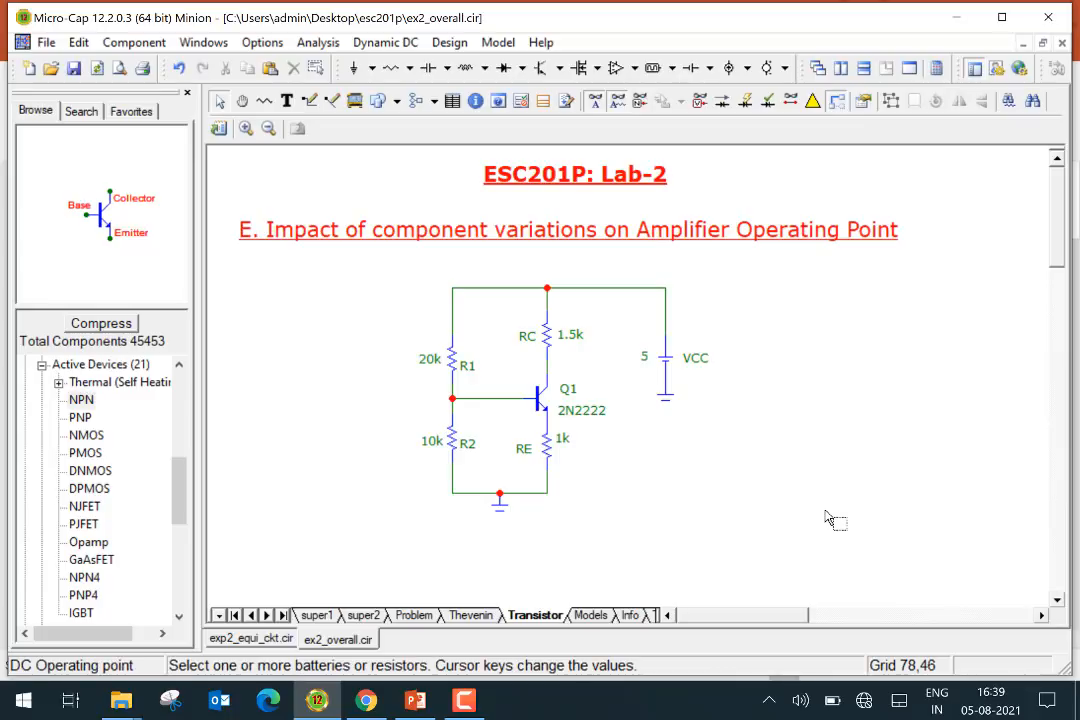
Switch to the super1 schematic page
click(318, 615)
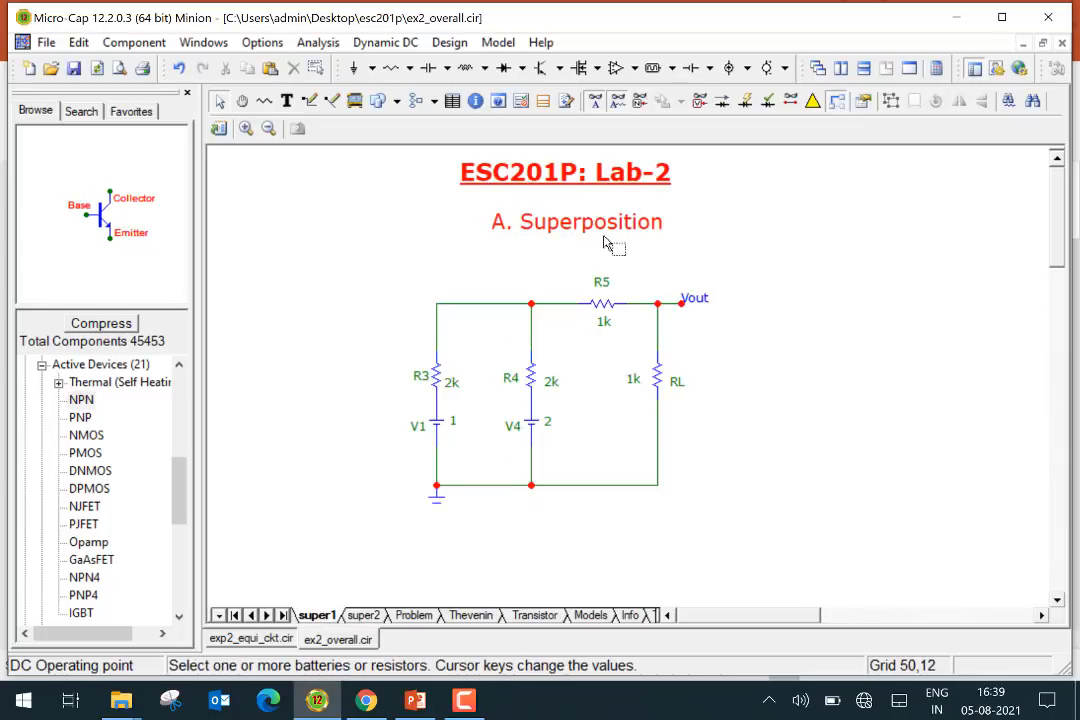